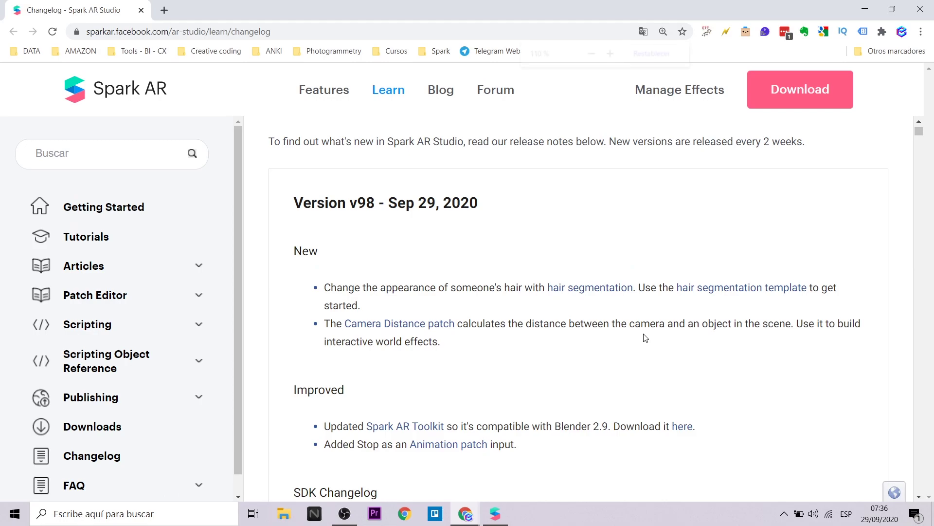
Read the Camera Distance patch documentation, covering its input, output and the speaker volume example graph
{"action": "key", "text": "ctrl+minus"}
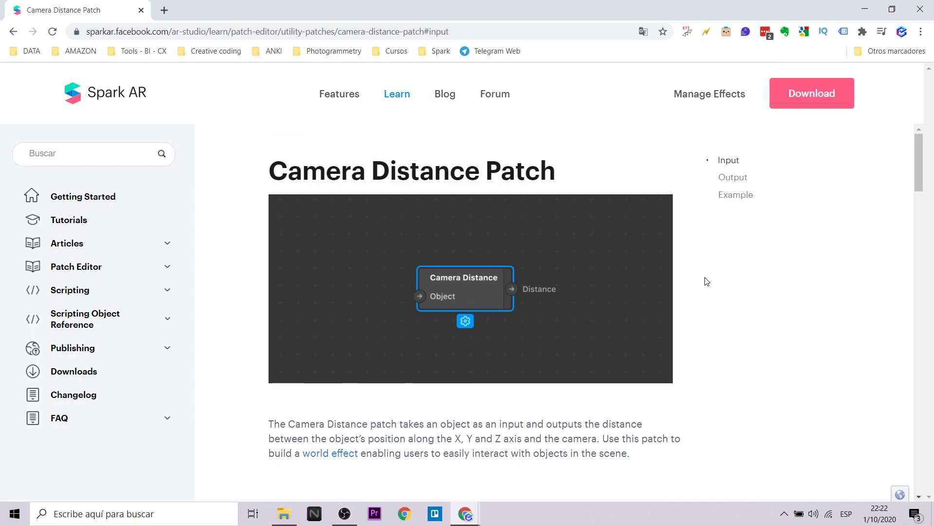
{"action": "scroll", "coordinate": [706, 281], "scroll_direction": "down", "scroll_amount": 3}
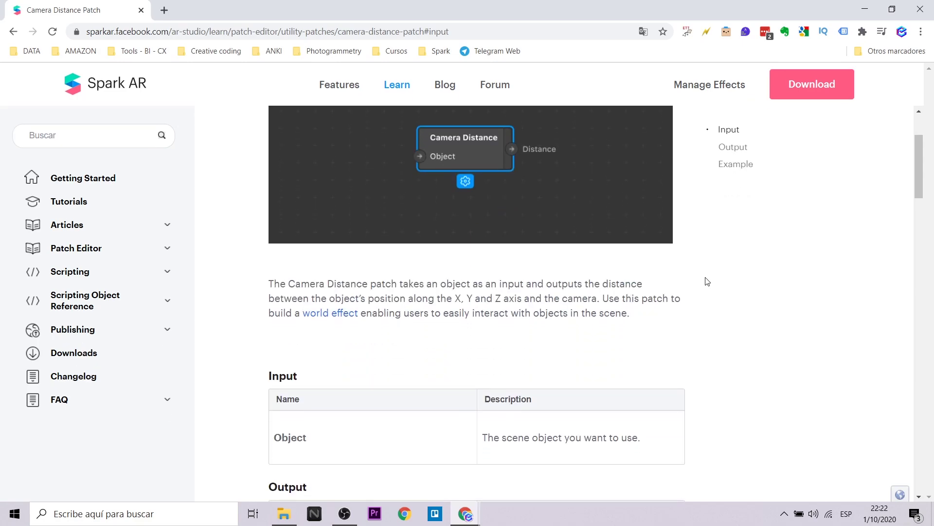
{"action": "scroll", "coordinate": [707, 282], "scroll_direction": "down", "scroll_amount": 4}
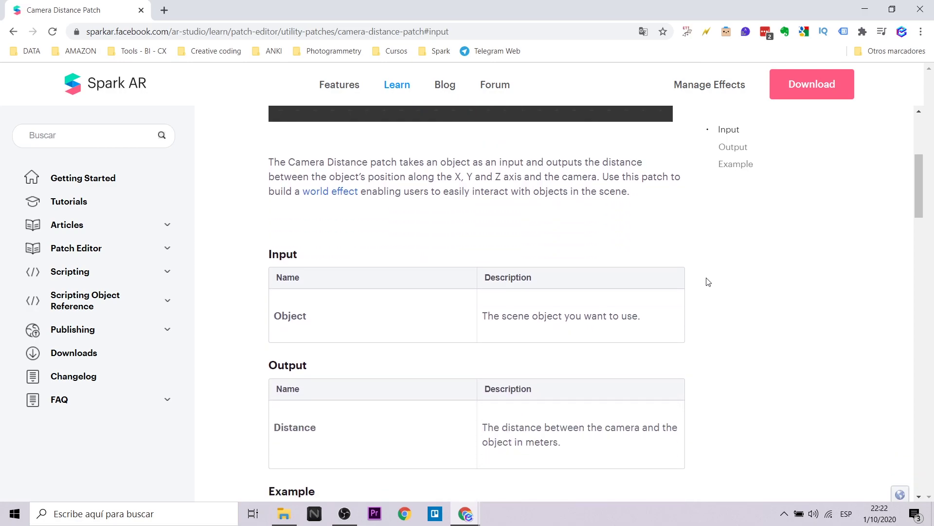
{"action": "scroll", "coordinate": [708, 281], "scroll_direction": "down", "scroll_amount": 3}
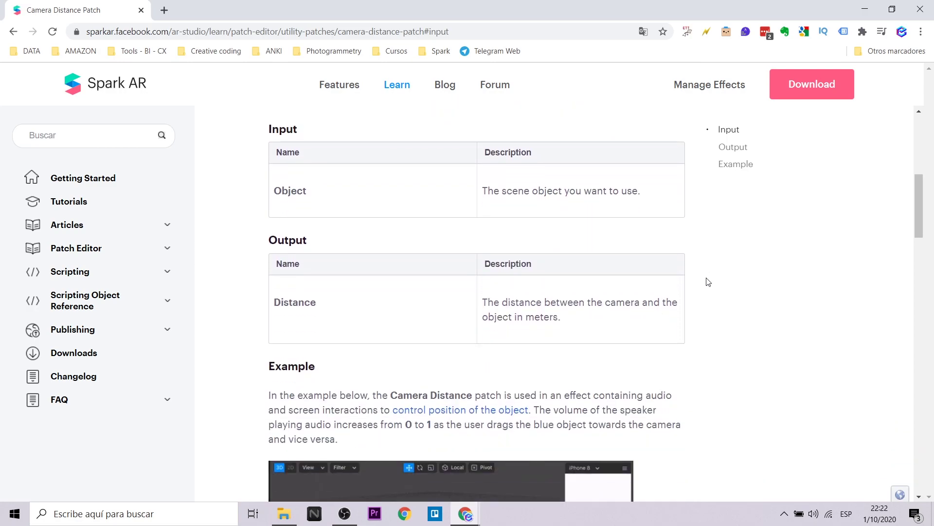
{"action": "scroll", "coordinate": [708, 281], "scroll_direction": "down", "scroll_amount": 3}
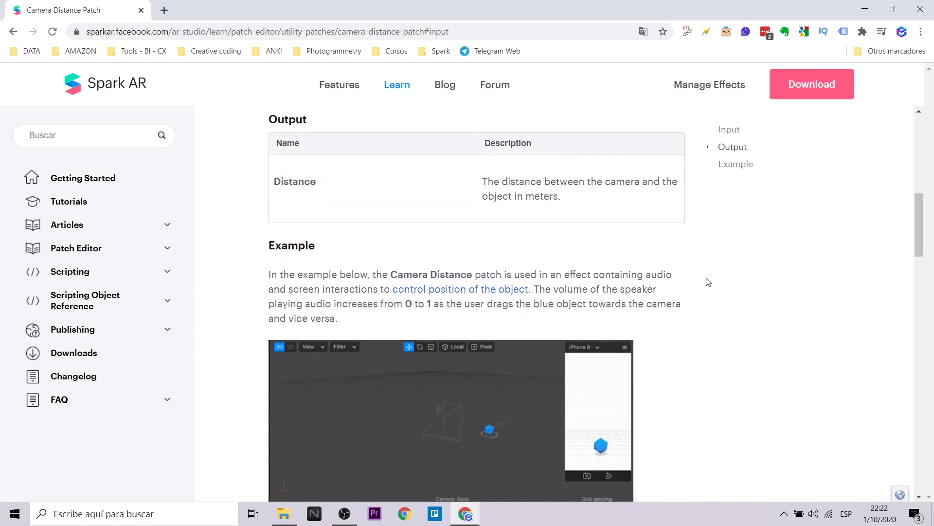
{"action": "scroll", "coordinate": [708, 282], "scroll_direction": "down", "scroll_amount": 3}
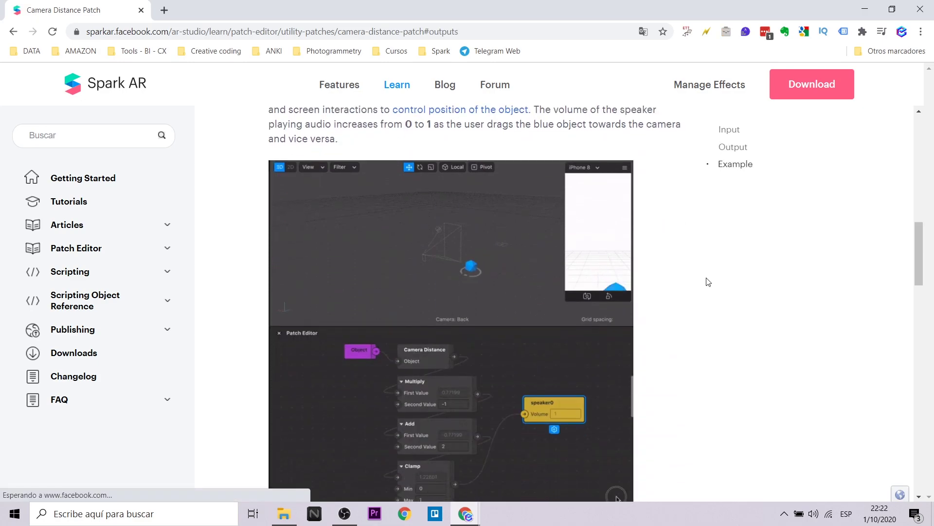
{"action": "scroll", "coordinate": [708, 282], "scroll_direction": "down", "scroll_amount": 1}
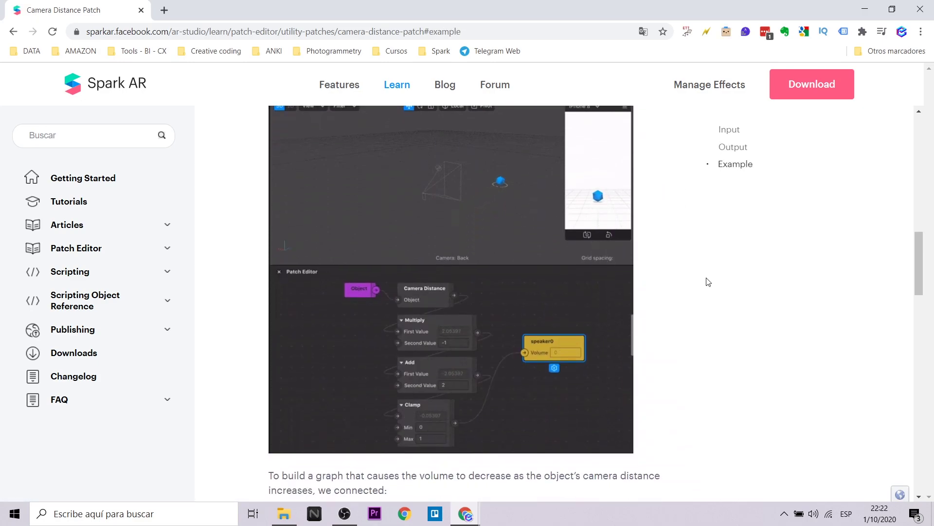
{"action": "scroll", "coordinate": [708, 282], "scroll_direction": "down", "scroll_amount": 12}
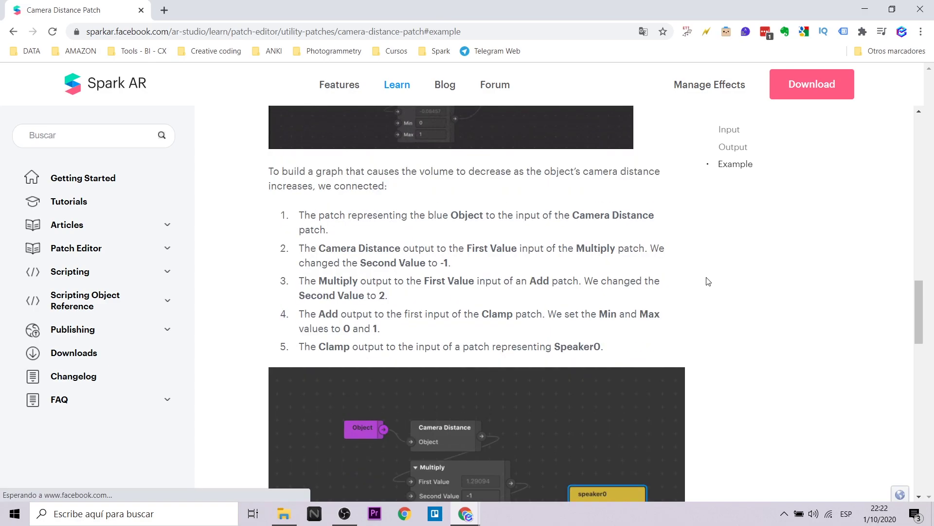
{"action": "scroll", "coordinate": [708, 282], "scroll_direction": "down", "scroll_amount": 7}
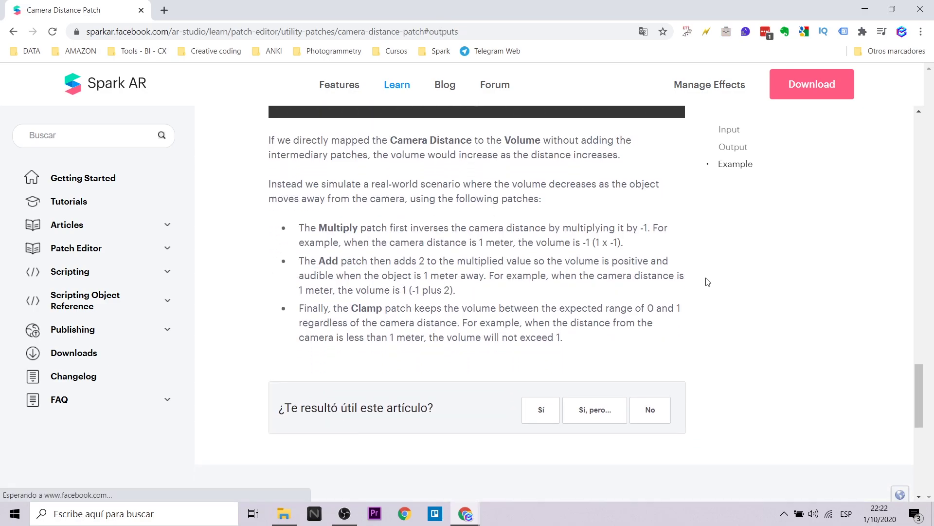
{"action": "scroll", "coordinate": [708, 285], "scroll_direction": "up", "scroll_amount": 6}
{"action": "scroll", "coordinate": [708, 285], "scroll_direction": "up", "scroll_amount": 7}
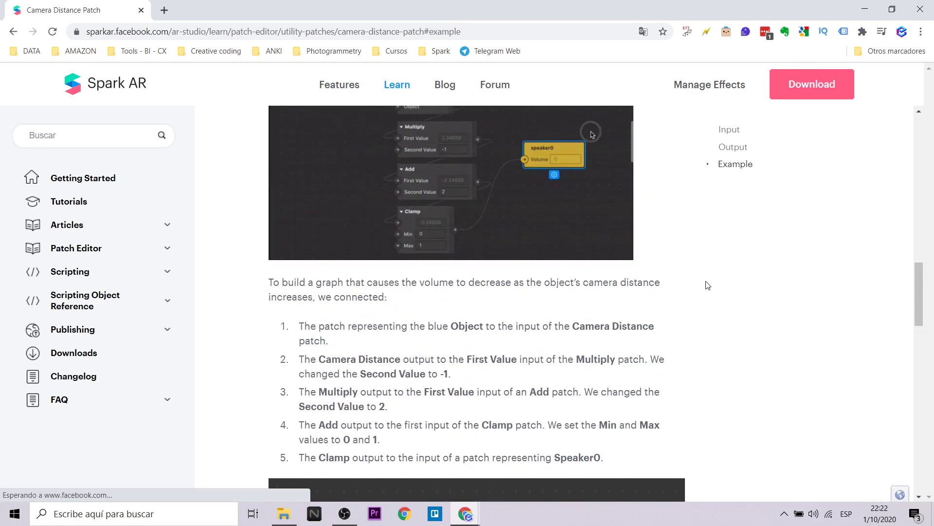
{"action": "scroll", "coordinate": [708, 285], "scroll_direction": "up", "scroll_amount": 8}
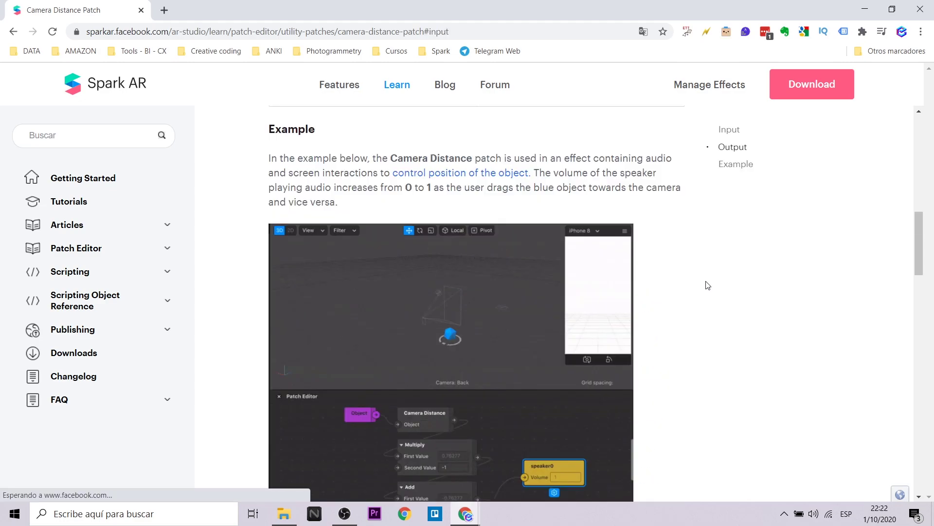
{"action": "scroll", "coordinate": [706, 285], "scroll_direction": "up", "scroll_amount": 4}
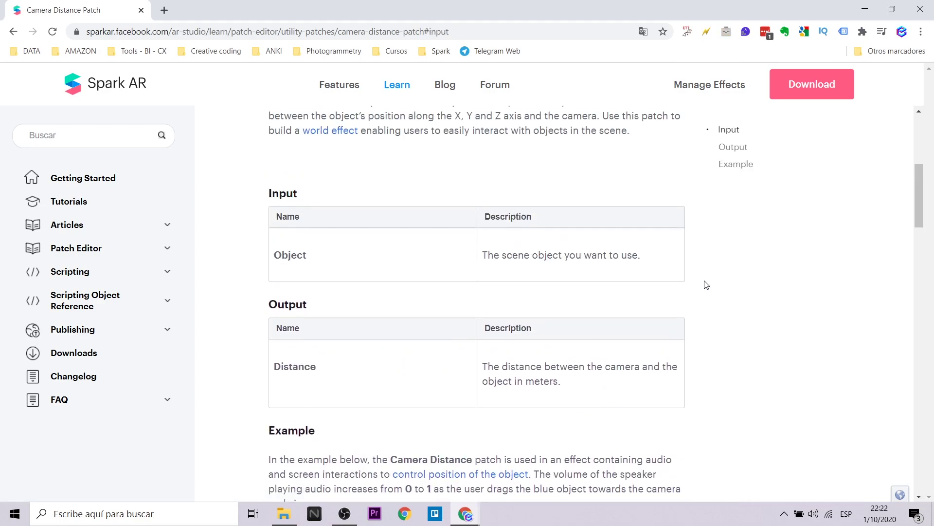
{"action": "scroll", "coordinate": [707, 285], "scroll_direction": "up", "scroll_amount": 7}
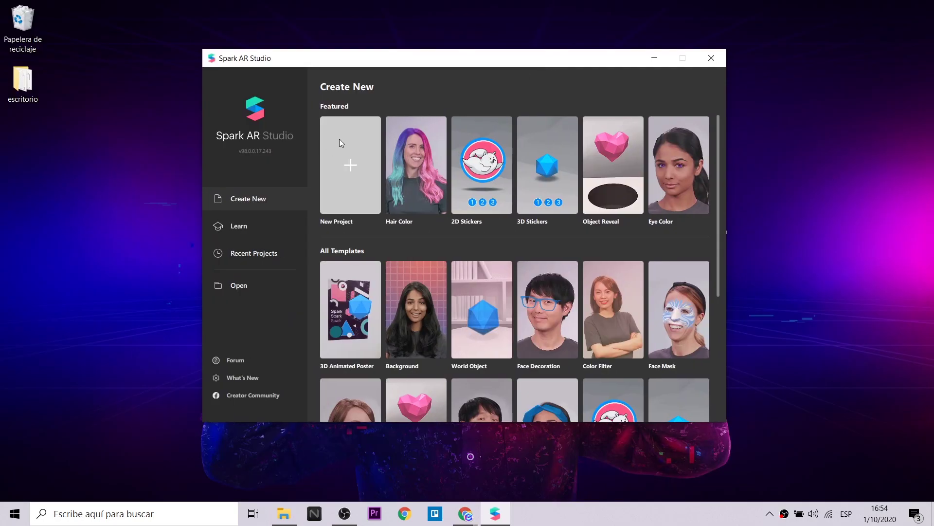
Create a new Plane Tracking project in Spark AR Studio and maximize its window
{"action": "left_click", "coordinate": [340, 139]}
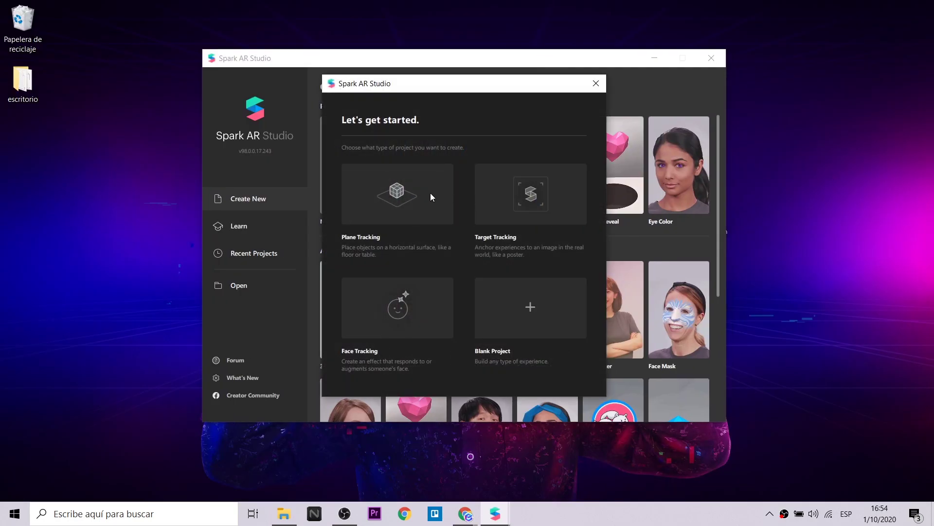
{"action": "left_click", "coordinate": [398, 200]}
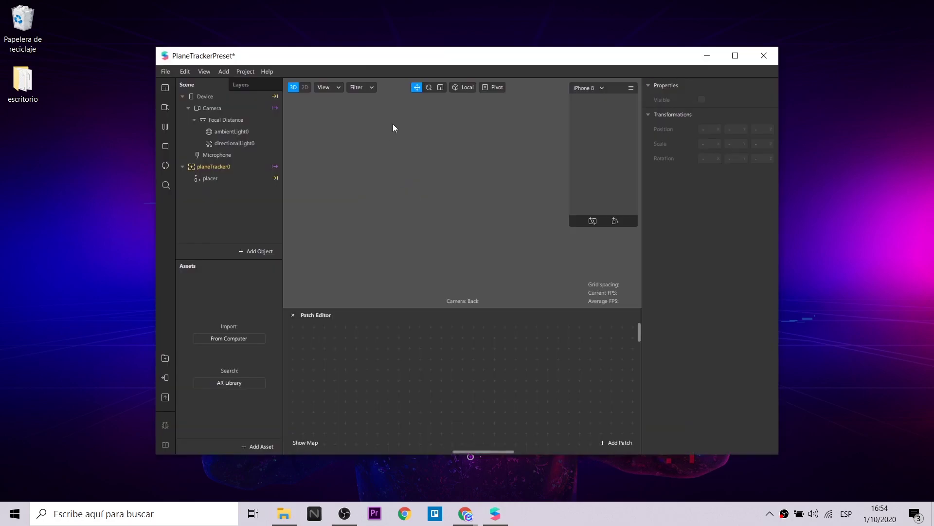
{"action": "left_click", "coordinate": [735, 56]}
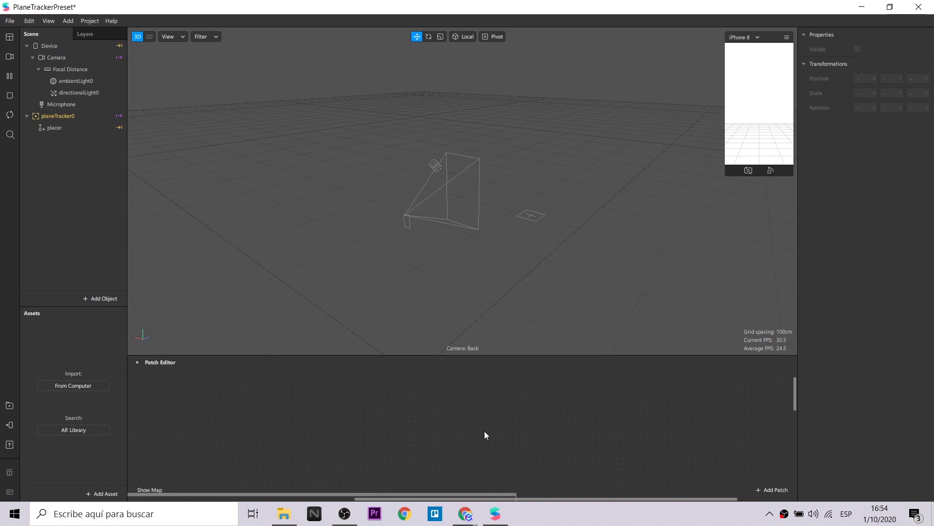
{"action": "scroll", "coordinate": [485, 444], "scroll_direction": "down", "scroll_amount": 5}
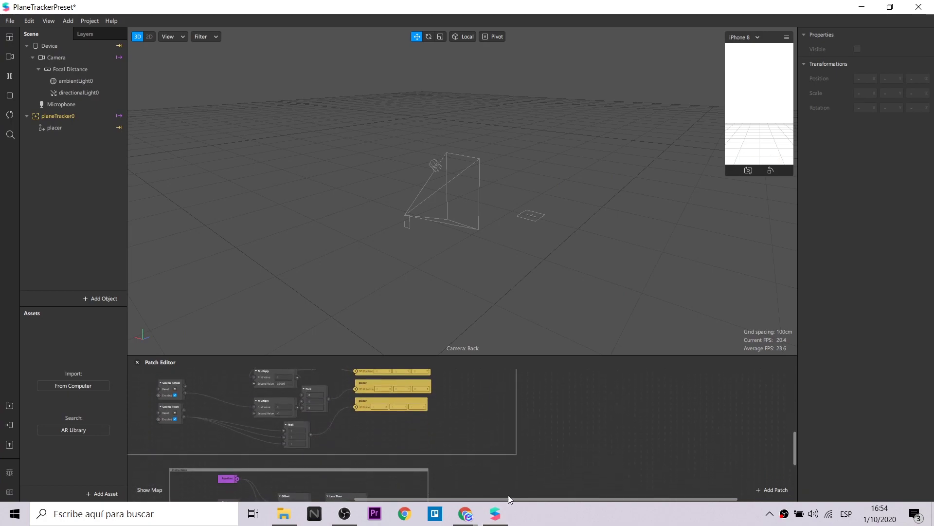
{"action": "left_click_drag", "start_coordinate": [509, 498], "coordinate": [413, 489]}
{"action": "scroll", "coordinate": [422, 418], "scroll_direction": "up", "scroll_amount": 2}
{"action": "scroll", "coordinate": [423, 419], "scroll_direction": "up", "scroll_amount": 6}
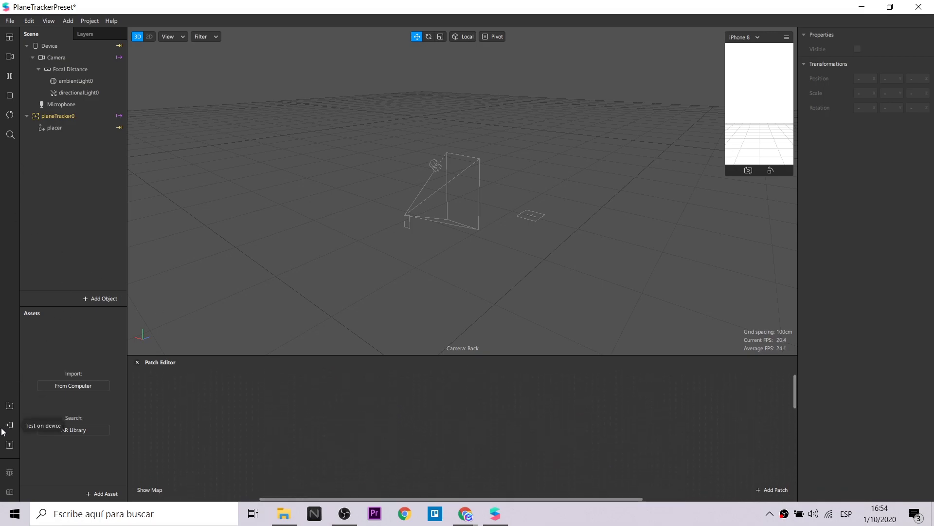
Import the Diamond Primitive from the AR Library's 3D Shapes collection and close the library
{"action": "left_click", "coordinate": [10, 407]}
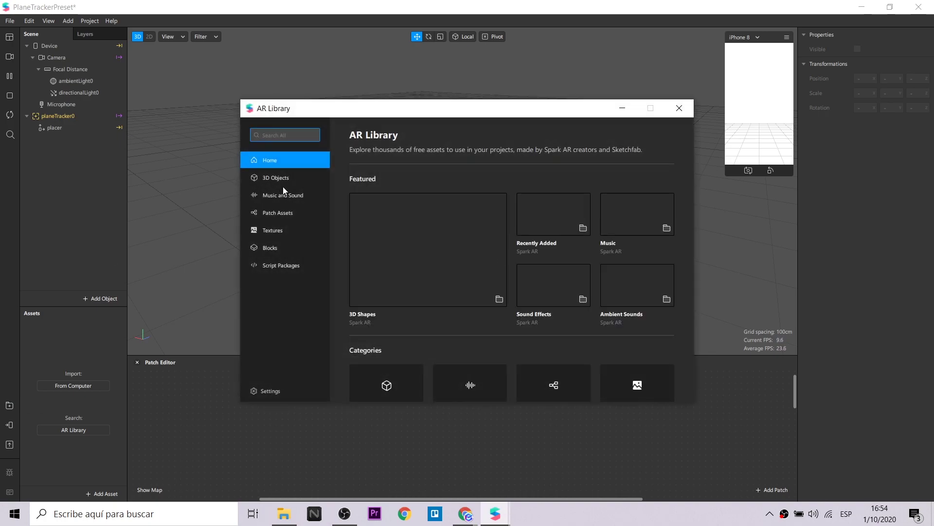
{"action": "left_click", "coordinate": [397, 217]}
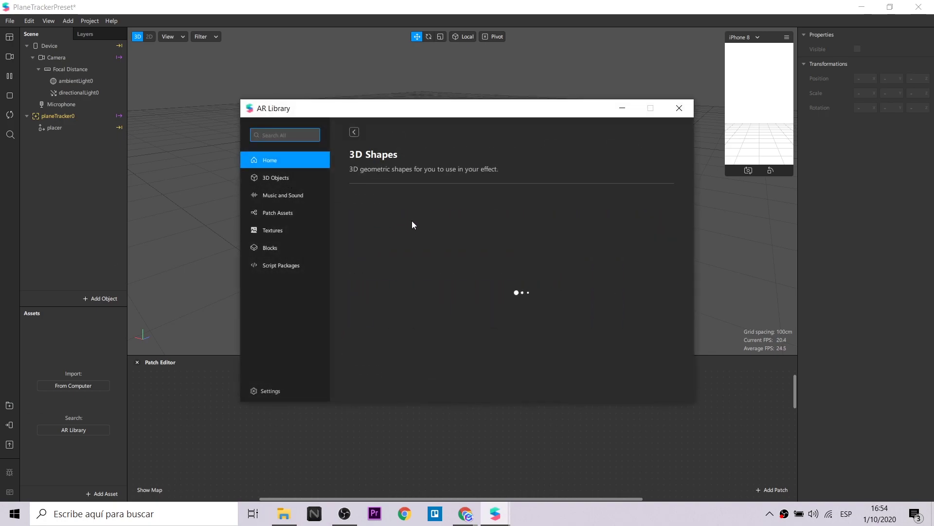
{"action": "scroll", "coordinate": [425, 226], "scroll_direction": "down", "scroll_amount": 4}
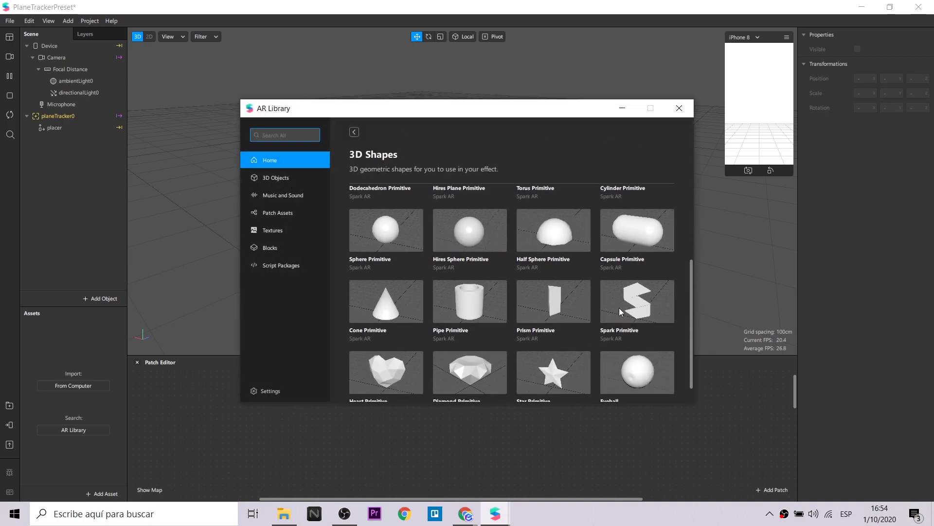
{"action": "left_click", "coordinate": [463, 353]}
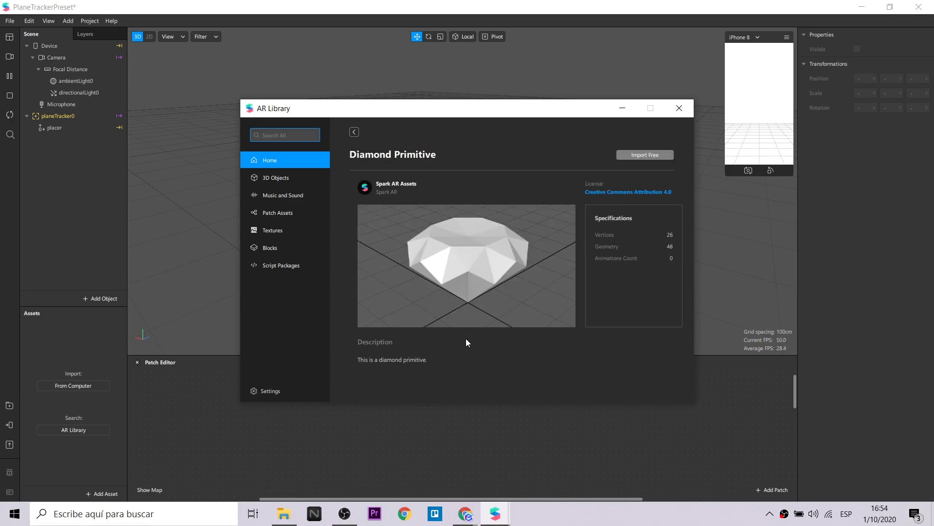
{"action": "left_click", "coordinate": [646, 153]}
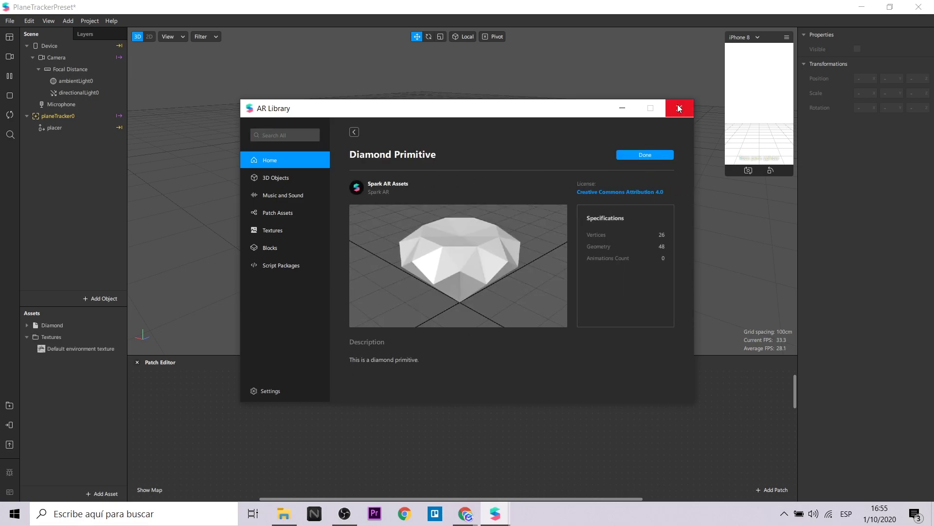
{"action": "left_click", "coordinate": [679, 108]}
Add the Diamond asset to the scene as a child of placer, expand it and select its mesh
{"action": "left_click_drag", "start_coordinate": [52, 325], "coordinate": [36, 159]}
{"action": "left_click_drag", "start_coordinate": [64, 128], "coordinate": [63, 128]}
{"action": "scroll", "coordinate": [581, 218], "scroll_direction": "up", "scroll_amount": 3}
{"action": "scroll", "coordinate": [568, 243], "scroll_direction": "down", "scroll_amount": 3}
{"action": "left_click", "coordinate": [38, 139]}
{"action": "left_click", "coordinate": [64, 151]}
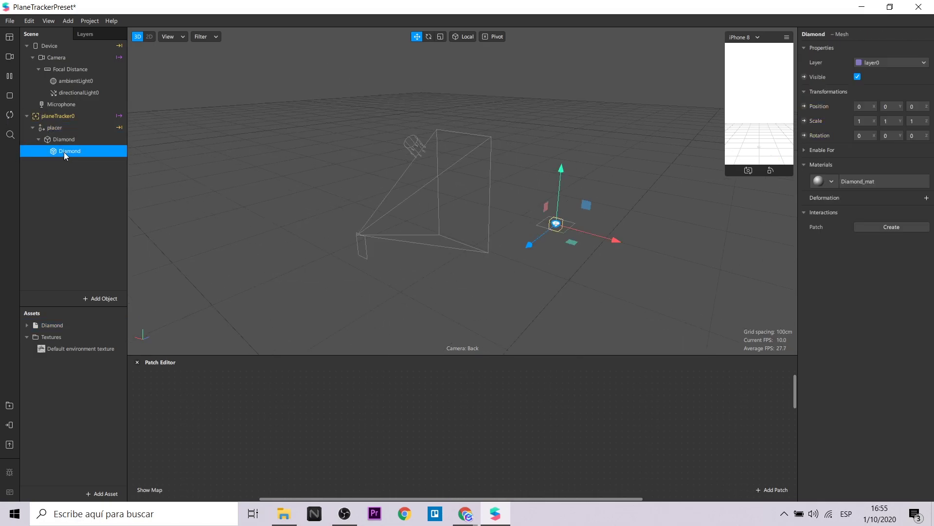
Set the albedo color of the Diamond_mat material to a bright magenta pink
{"action": "left_click", "coordinate": [27, 326]}
{"action": "left_click", "coordinate": [69, 348]}
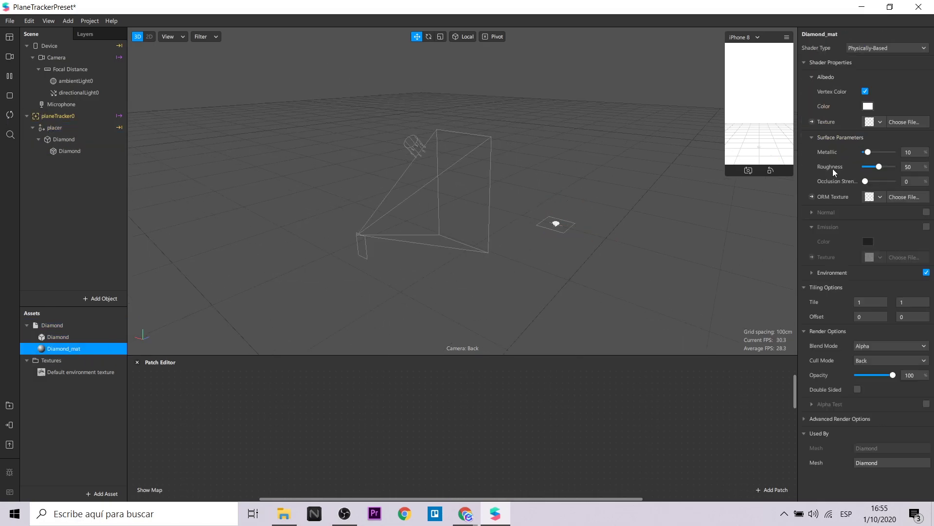
{"action": "left_click", "coordinate": [868, 106]}
{"action": "left_click", "coordinate": [364, 209]}
{"action": "left_click", "coordinate": [518, 349]}
{"action": "scroll", "coordinate": [543, 278], "scroll_direction": "down", "scroll_amount": 3}
{"action": "scroll", "coordinate": [527, 222], "scroll_direction": "up", "scroll_amount": 3}
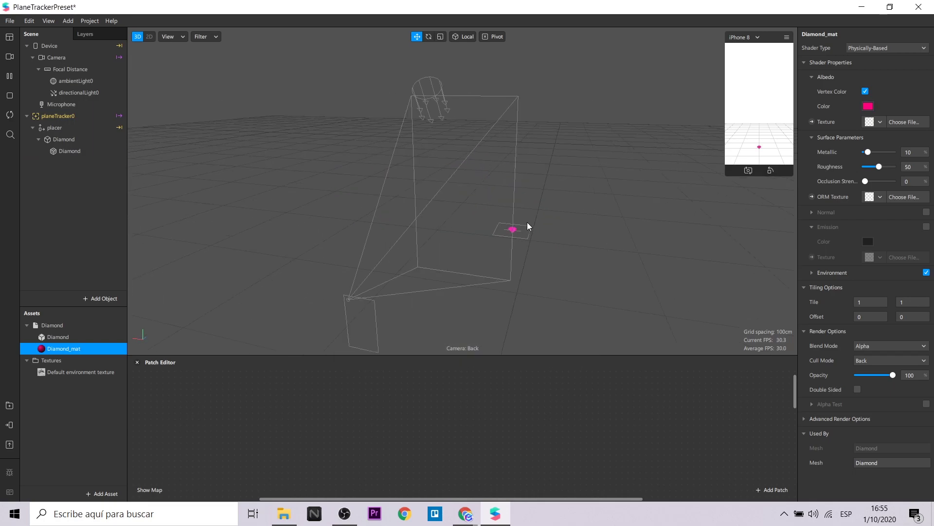
{"action": "left_click", "coordinate": [98, 263]}
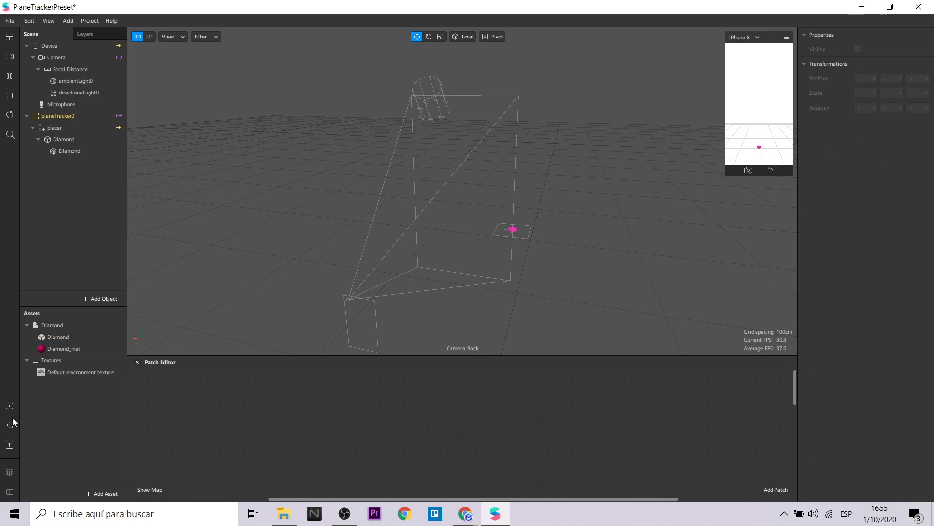
Import the 90s Sitcom Theme Intro 01 track from the AR Library's Music and Sound category and close the library
{"action": "left_click", "coordinate": [9, 404]}
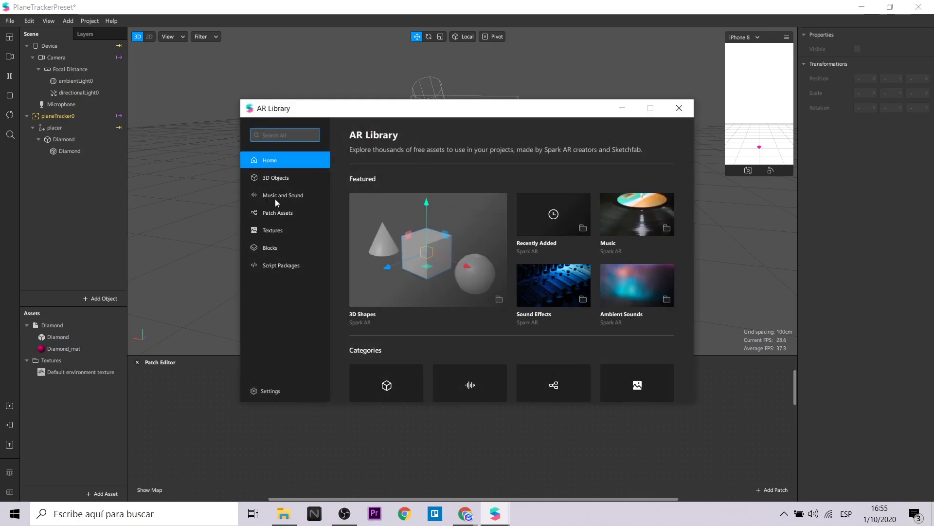
{"action": "left_click", "coordinate": [275, 196]}
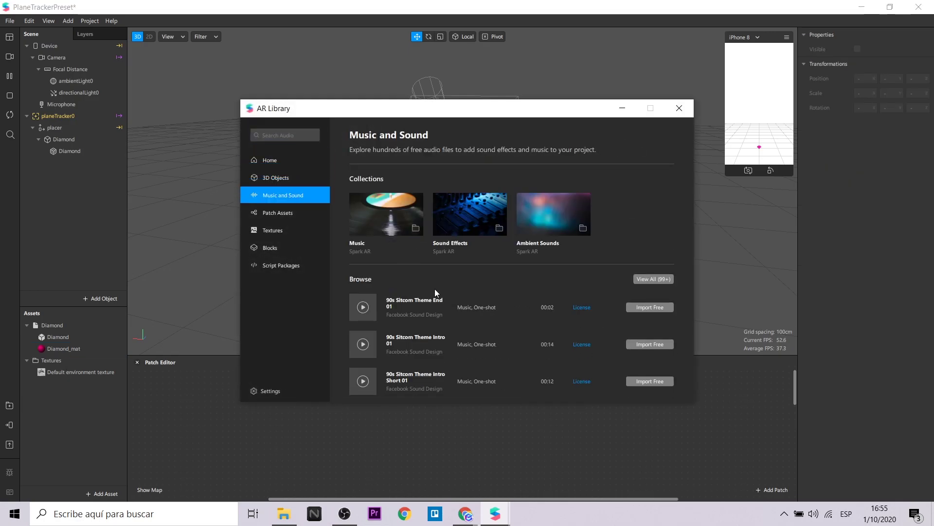
{"action": "scroll", "coordinate": [459, 305], "scroll_direction": "down", "scroll_amount": 2}
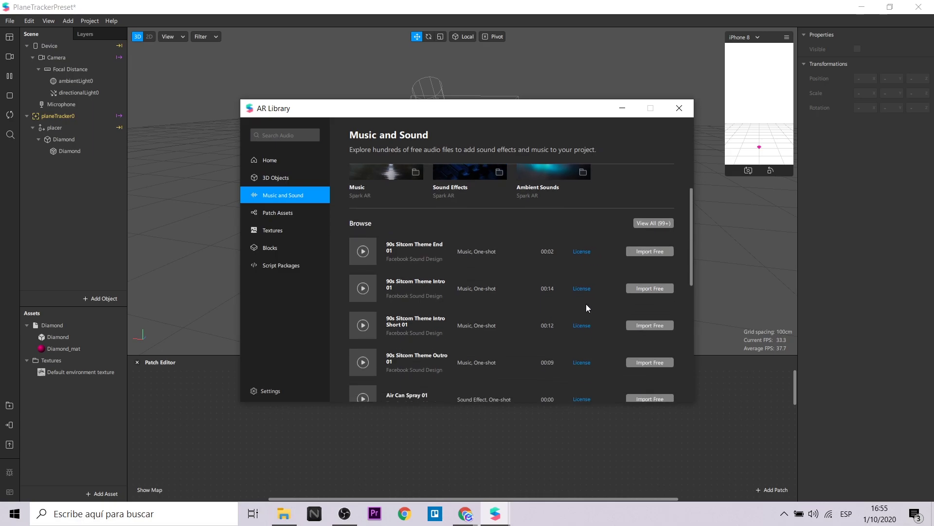
{"action": "left_click", "coordinate": [629, 281]}
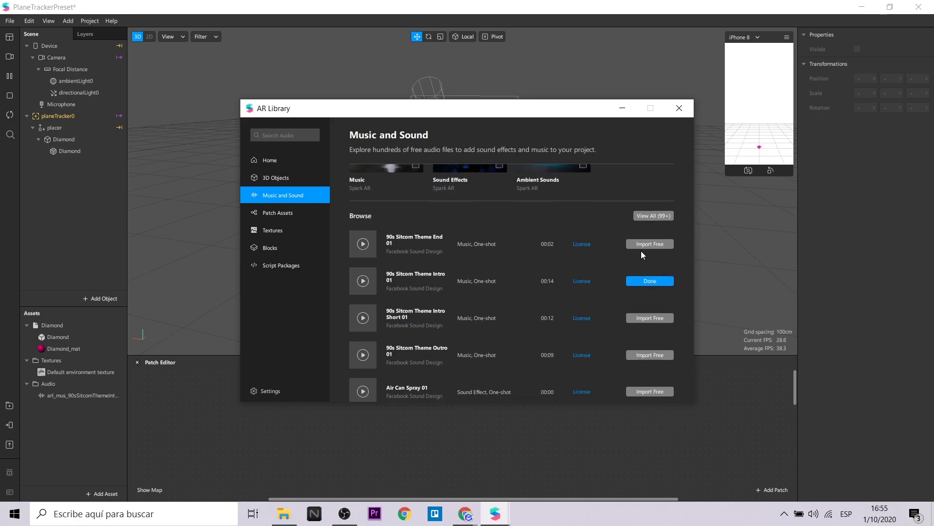
{"action": "left_click", "coordinate": [681, 115]}
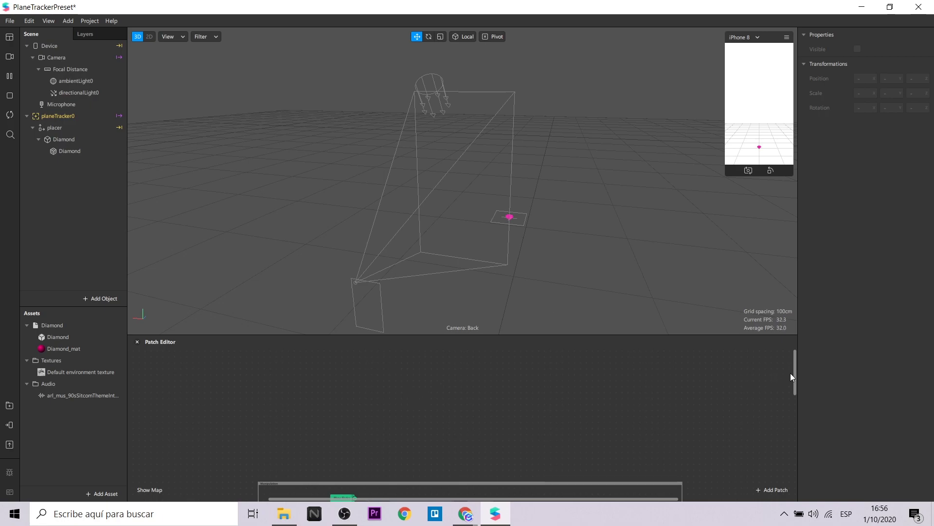
Add Multi-Clip Patches for the imported 90s Sitcom Theme audio file to the Patch Editor
{"action": "scroll", "coordinate": [562, 413], "scroll_direction": "down", "scroll_amount": 2}
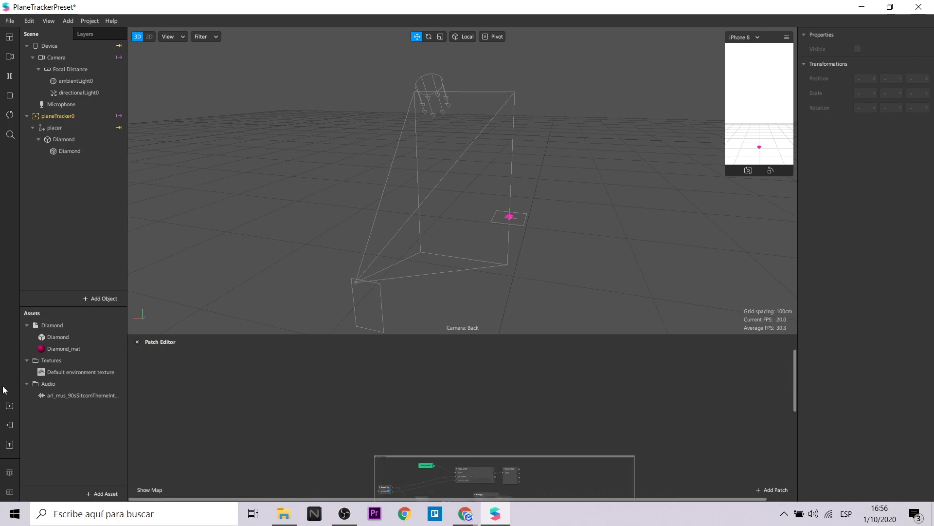
{"action": "left_click", "coordinate": [68, 396]}
{"action": "left_click", "coordinate": [877, 63]}
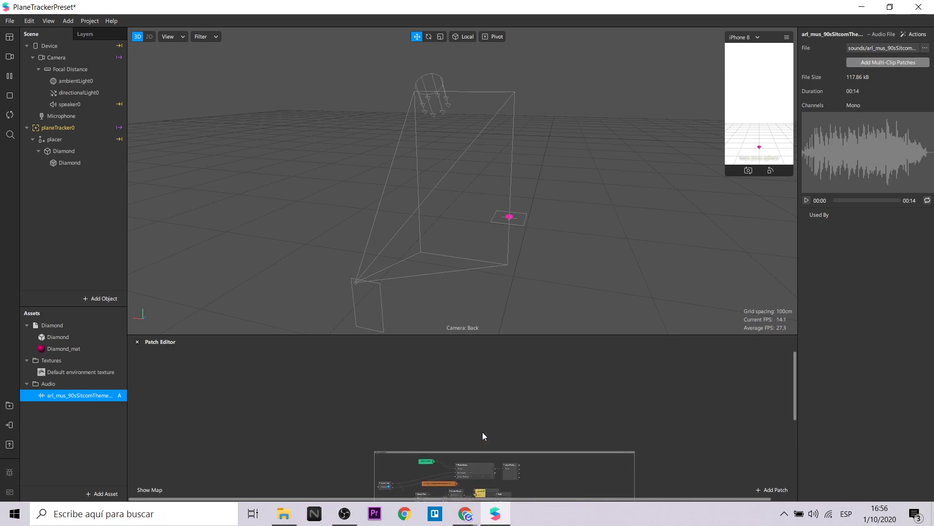
{"action": "scroll", "coordinate": [484, 458], "scroll_direction": "up", "scroll_amount": 3}
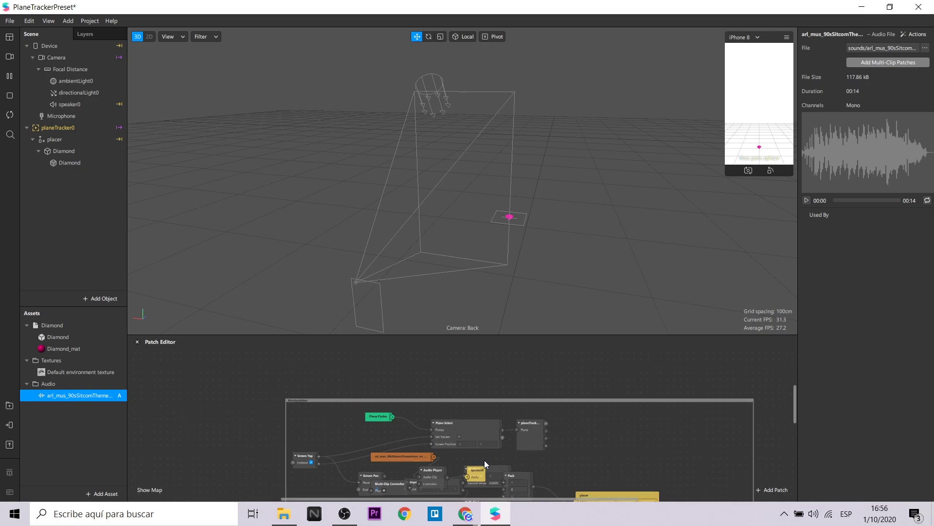
Move the audio clip, Audio Player and speaker0 patches above the Manipulation group and delete the Multi-Clip Controller patch
{"action": "left_click_drag", "start_coordinate": [434, 477], "coordinate": [476, 384]}
{"action": "left_click_drag", "start_coordinate": [487, 475], "coordinate": [560, 364]}
{"action": "left_click_drag", "start_coordinate": [393, 486], "coordinate": [452, 395]}
{"action": "scroll", "coordinate": [533, 396], "scroll_direction": "up", "scroll_amount": 2}
{"action": "left_click", "coordinate": [487, 419]}
{"action": "left_click_drag", "start_coordinate": [487, 429], "coordinate": [508, 407]}
{"action": "left_click_drag", "start_coordinate": [344, 428], "coordinate": [399, 426]}
{"action": "key", "text": "Delete"}
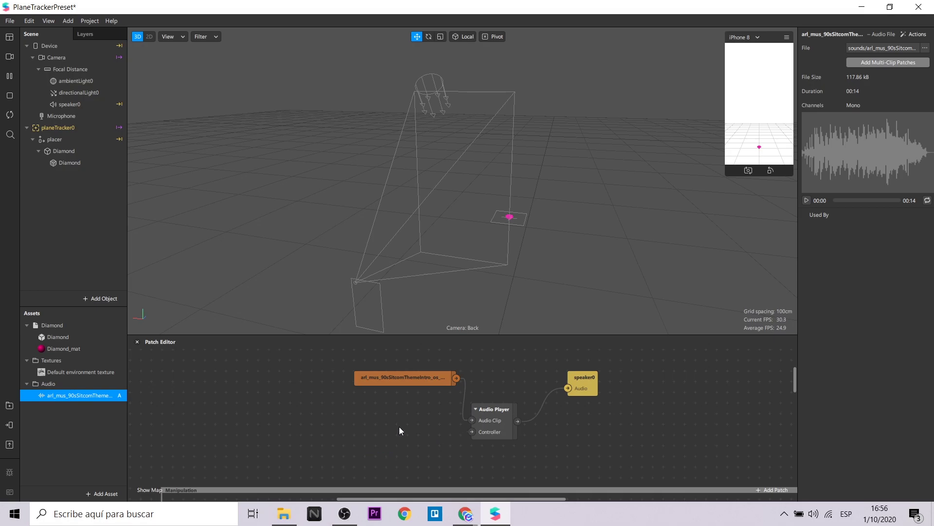
Add a Single-Clip Controller patch beside the Audio Player and connect it to the player's Controller input
{"action": "right_click", "coordinate": [399, 426]}
{"action": "type", "text": "sing"}
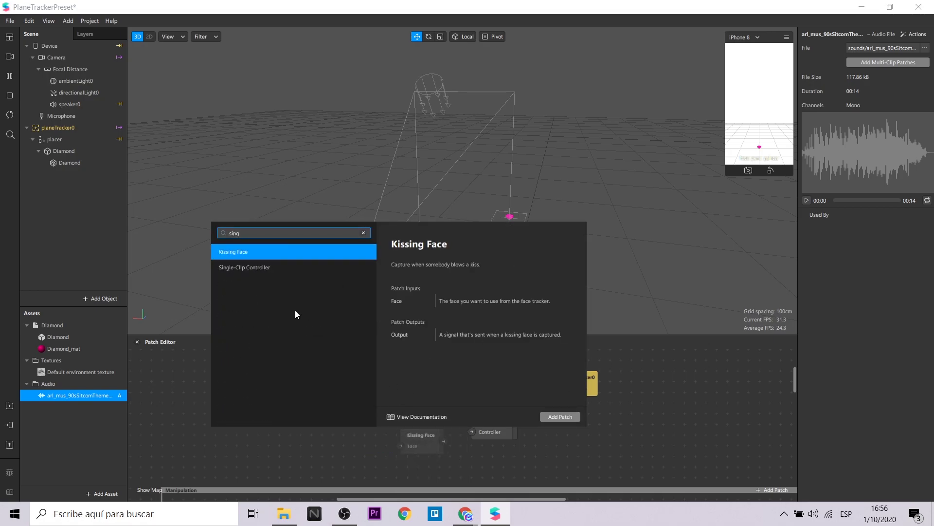
{"action": "left_click", "coordinate": [264, 268]}
{"action": "left_click", "coordinate": [560, 416]}
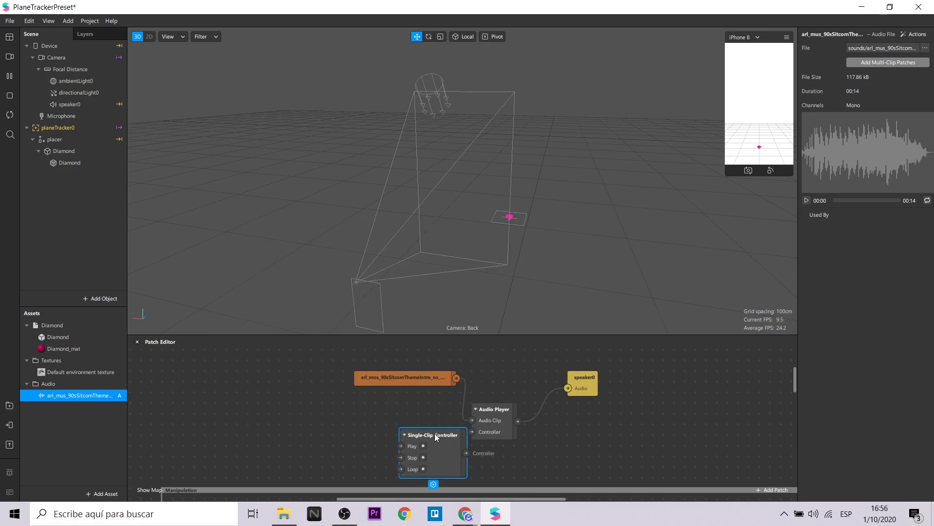
{"action": "left_click_drag", "start_coordinate": [436, 433], "coordinate": [375, 411]}
{"action": "left_click_drag", "start_coordinate": [409, 437], "coordinate": [472, 432]}
{"action": "left_click_drag", "start_coordinate": [396, 419], "coordinate": [405, 421]}
{"action": "left_click", "coordinate": [278, 430]}
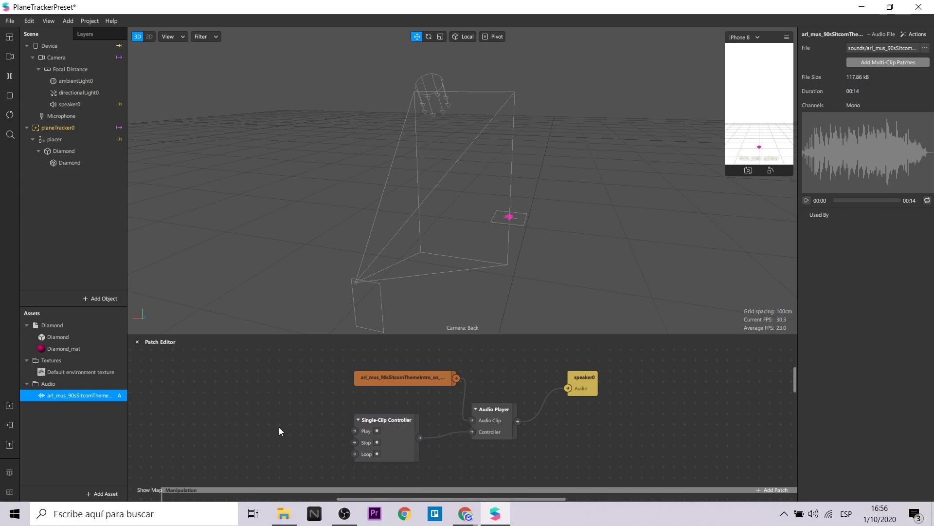
Add Runtime and Less Than patches before the Single-Clip Controller, and connect Runtime to Less Than's First Input
{"action": "double_click", "coordinate": [157, 425]}
{"action": "type", "text": "runt"}
{"action": "left_click", "coordinate": [346, 414]}
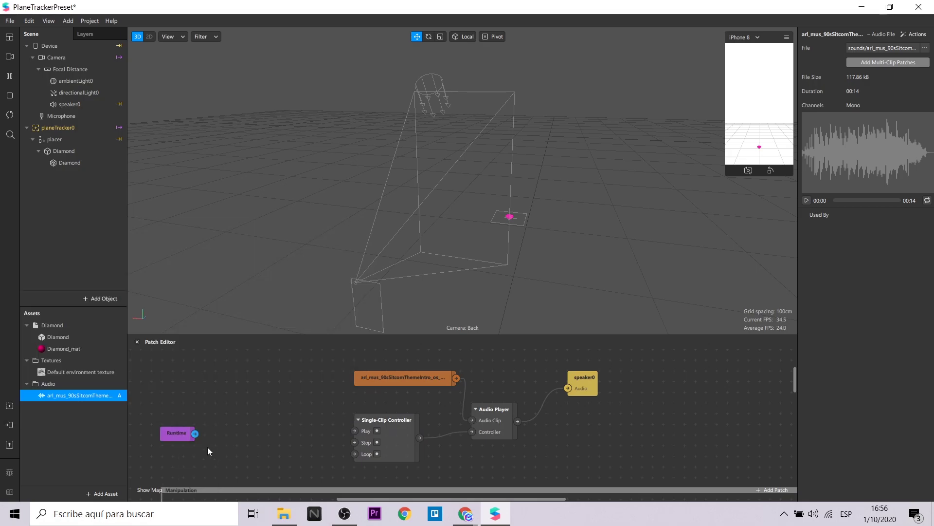
{"action": "double_click", "coordinate": [288, 431]}
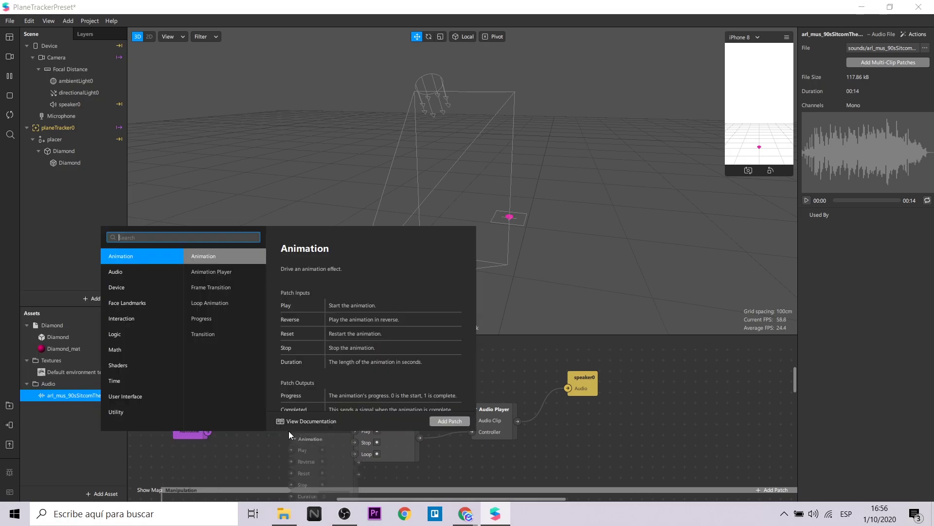
{"action": "type", "text": "less"}
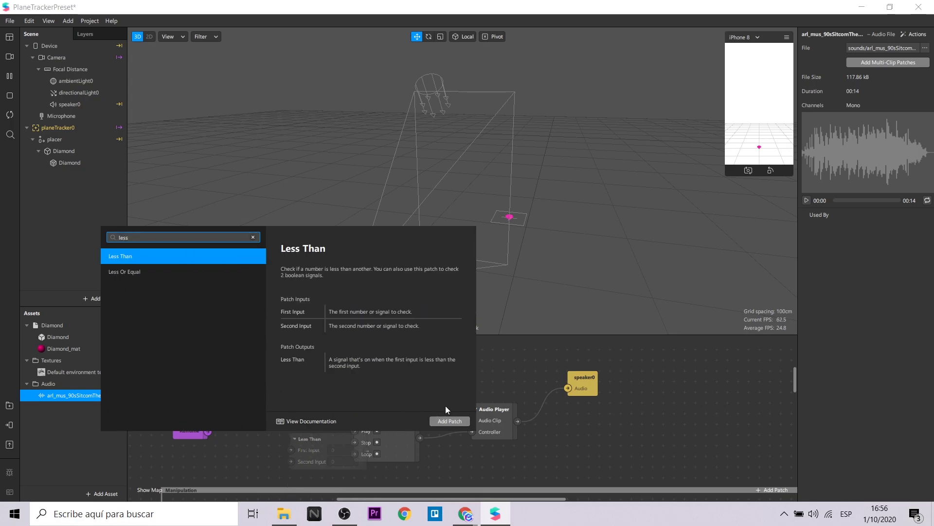
{"action": "left_click", "coordinate": [445, 419]}
{"action": "left_click_drag", "start_coordinate": [321, 437], "coordinate": [235, 430]}
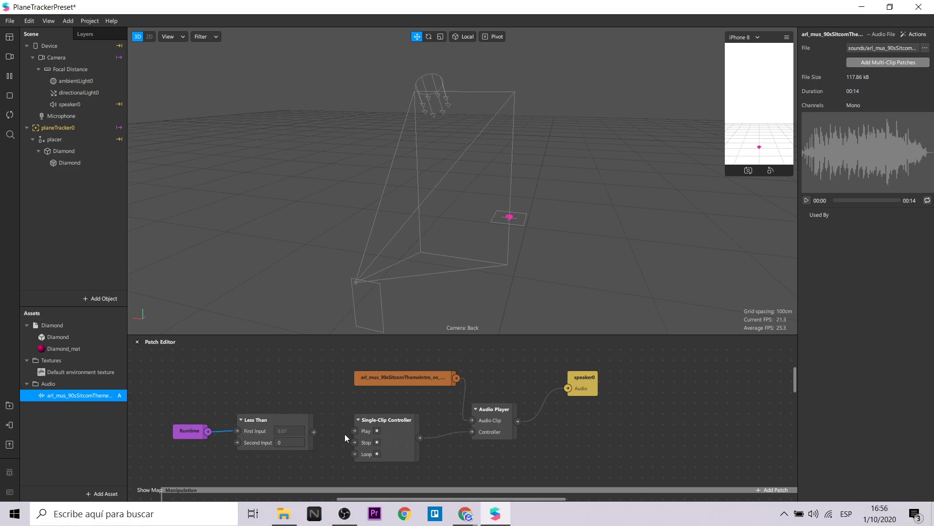
Connect Less Than to the Single-Clip Controller's Loop input and shift the audio clip, Audio Player and speaker0 patches to make room
{"action": "left_click_drag", "start_coordinate": [314, 432], "coordinate": [355, 454]}
{"action": "left_click_drag", "start_coordinate": [423, 393], "coordinate": [432, 363]}
{"action": "left_click_drag", "start_coordinate": [596, 393], "coordinate": [606, 372]}
{"action": "left_click_drag", "start_coordinate": [511, 427], "coordinate": [543, 396]}
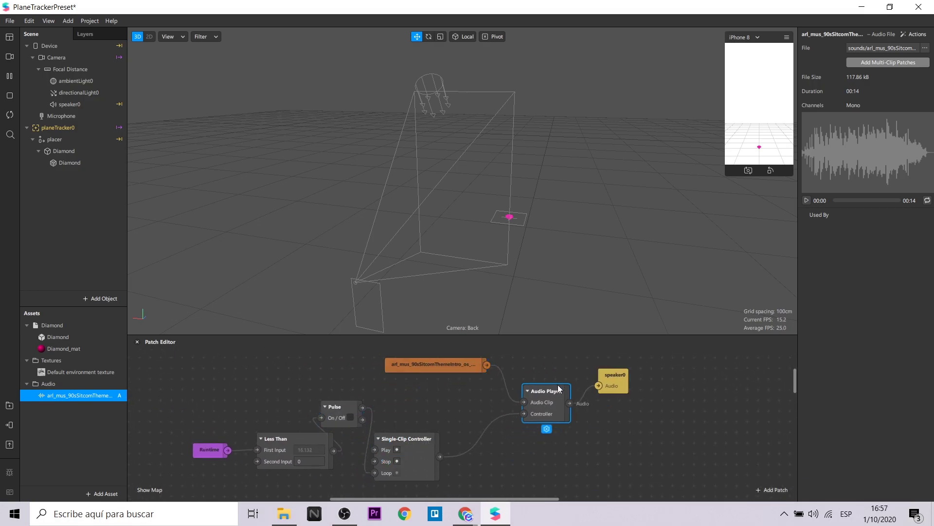
Spread out the Single-Clip Controller, Pulse, Less Than and Runtime patches, and set Less Than's Second Input to 1
{"action": "left_click_drag", "start_coordinate": [420, 436], "coordinate": [462, 436]}
{"action": "left_click_drag", "start_coordinate": [341, 406], "coordinate": [394, 395]}
{"action": "left_click_drag", "start_coordinate": [282, 438], "coordinate": [302, 396]}
{"action": "left_click_drag", "start_coordinate": [223, 452], "coordinate": [255, 398]}
{"action": "left_click", "coordinate": [331, 418]}
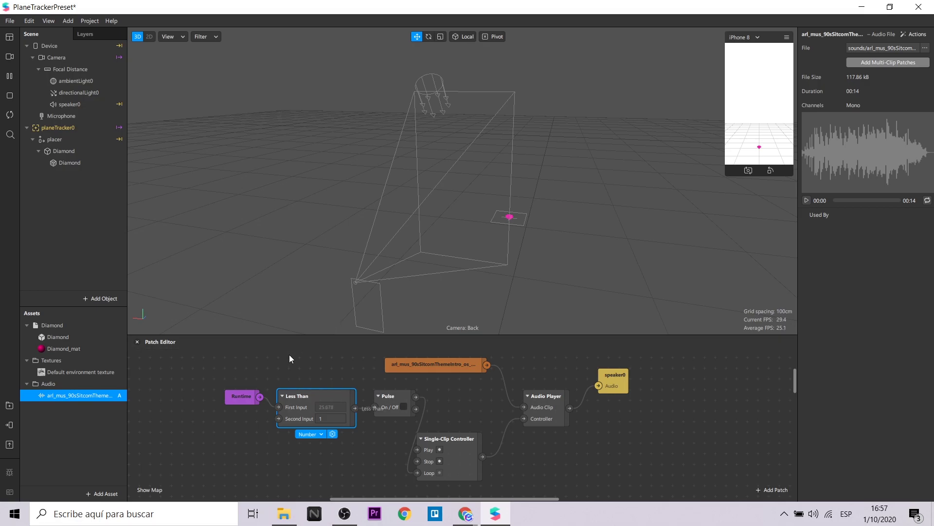
{"action": "scroll", "coordinate": [285, 365], "scroll_direction": "down", "scroll_amount": 2}
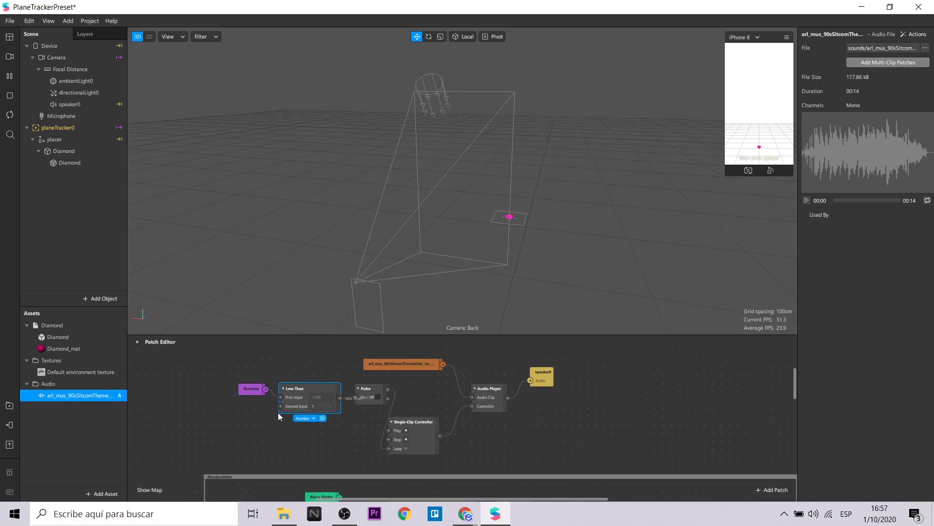
{"action": "scroll", "coordinate": [279, 413], "scroll_direction": "up", "scroll_amount": 1}
{"action": "scroll", "coordinate": [226, 404], "scroll_direction": "up", "scroll_amount": 1}
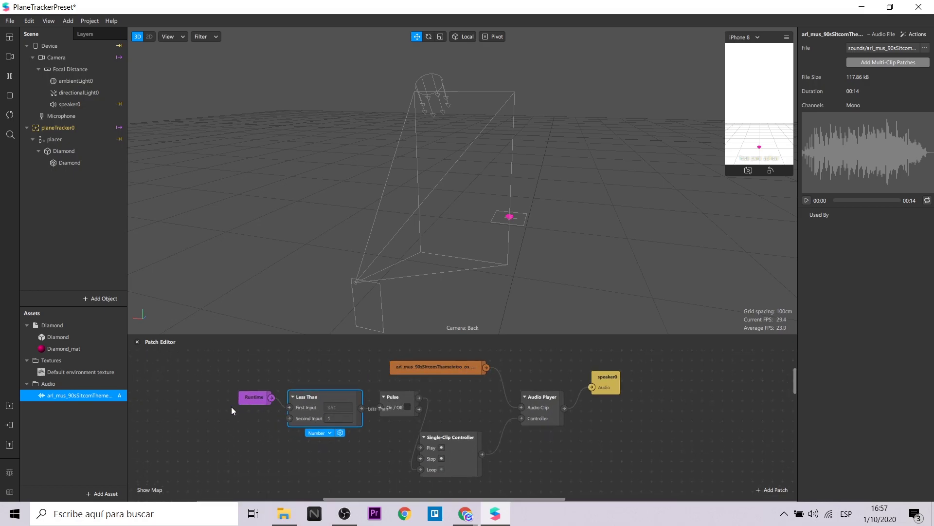
{"action": "scroll", "coordinate": [230, 409], "scroll_direction": "up", "scroll_amount": 2}
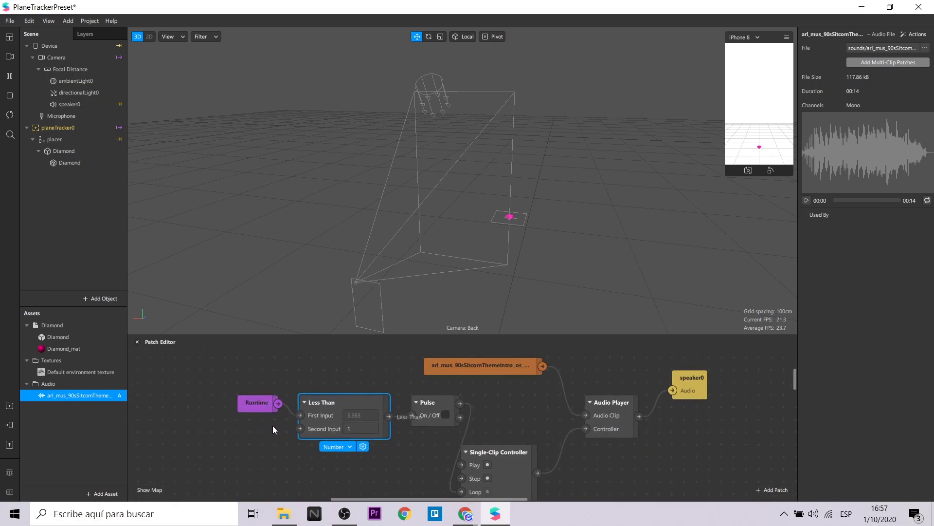
Add the Diamond object and a Camera Distance patch above the audio patches, and connect Diamond to the Object input
{"action": "scroll", "coordinate": [293, 398], "scroll_direction": "up", "scroll_amount": 3}
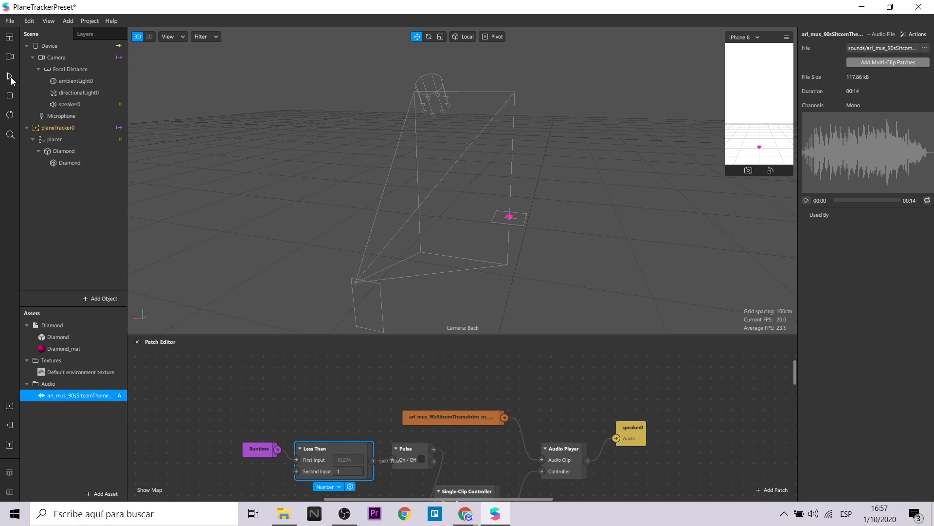
{"action": "scroll", "coordinate": [325, 398], "scroll_direction": "down", "scroll_amount": 2}
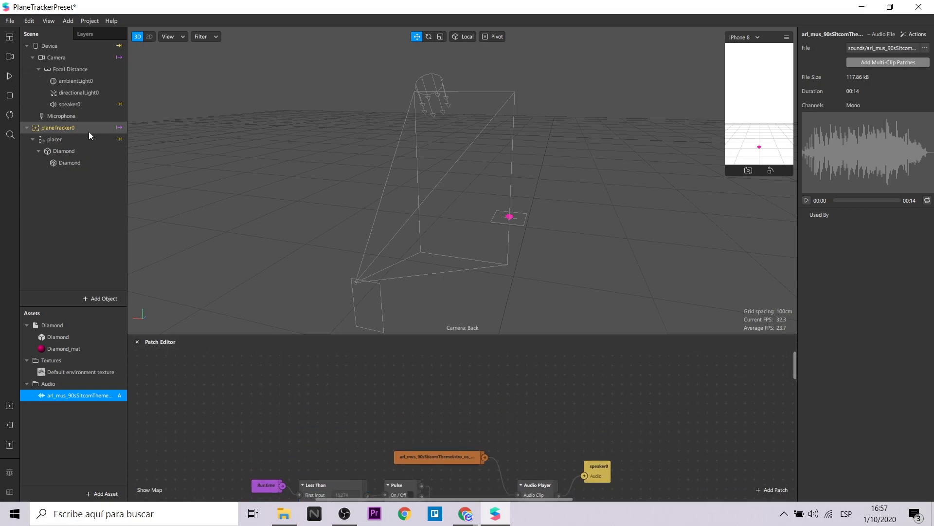
{"action": "left_click", "coordinate": [71, 154]}
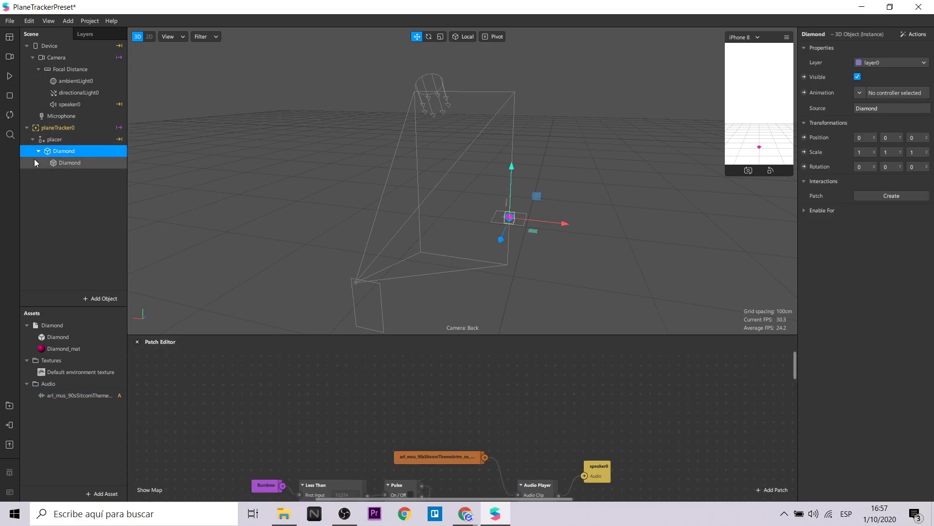
{"action": "left_click_drag", "start_coordinate": [68, 151], "coordinate": [272, 360]}
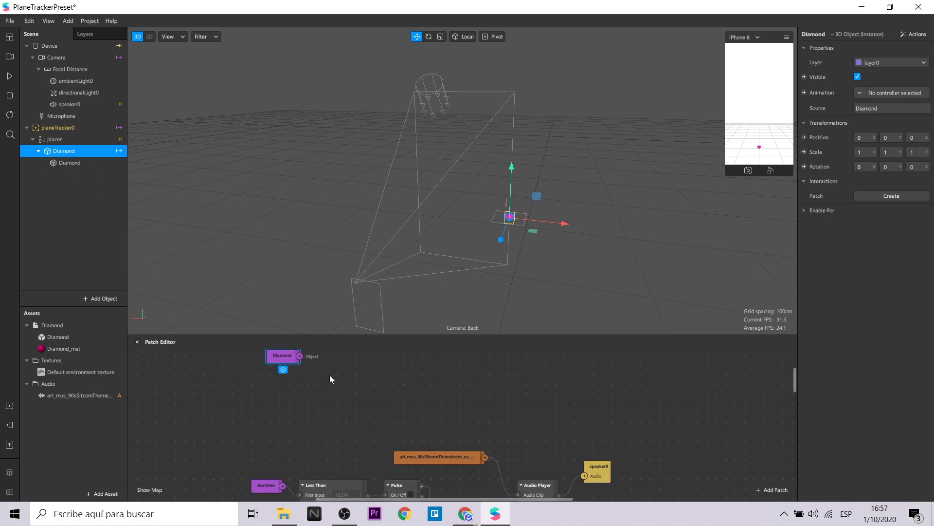
{"action": "scroll", "coordinate": [370, 399], "scroll_direction": "up", "scroll_amount": 1}
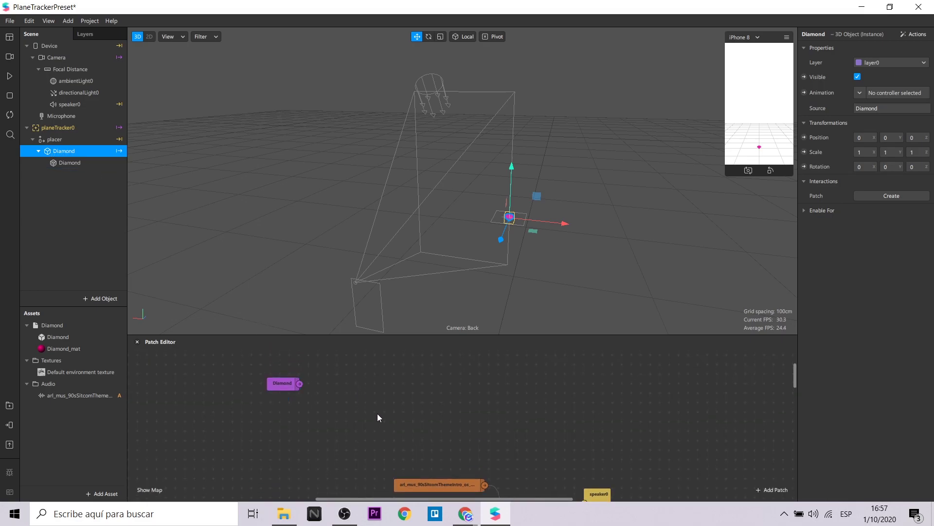
{"action": "double_click", "coordinate": [378, 414]}
{"action": "type", "text": "camer"}
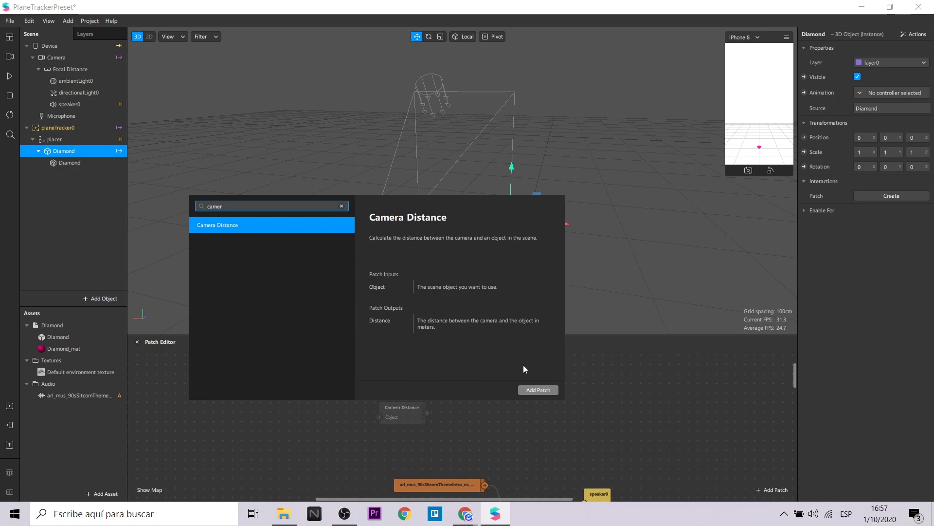
{"action": "left_click", "coordinate": [555, 390]}
{"action": "left_click_drag", "start_coordinate": [303, 384], "coordinate": [337, 390]}
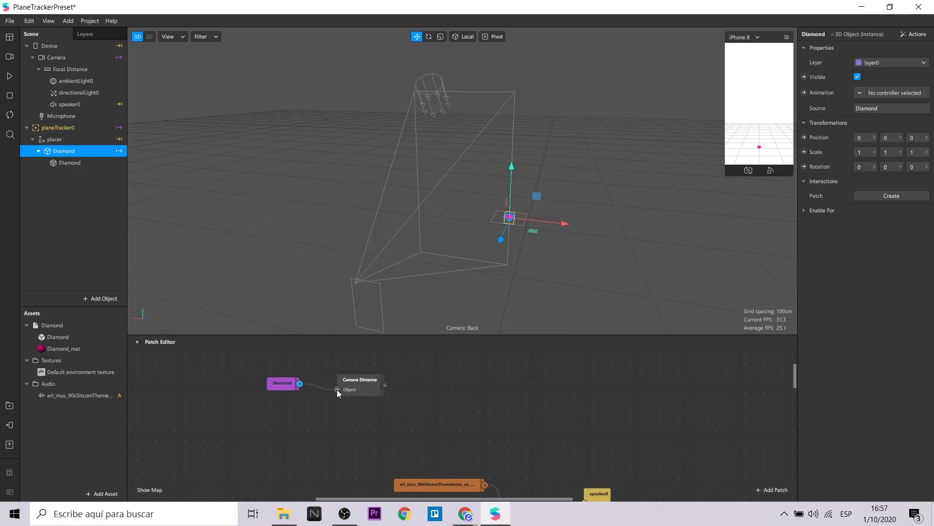
Add a Multiply patch fed by Camera Distance and set its Second Value to -1
{"action": "double_click", "coordinate": [424, 401]}
{"action": "type", "text": "mul"}
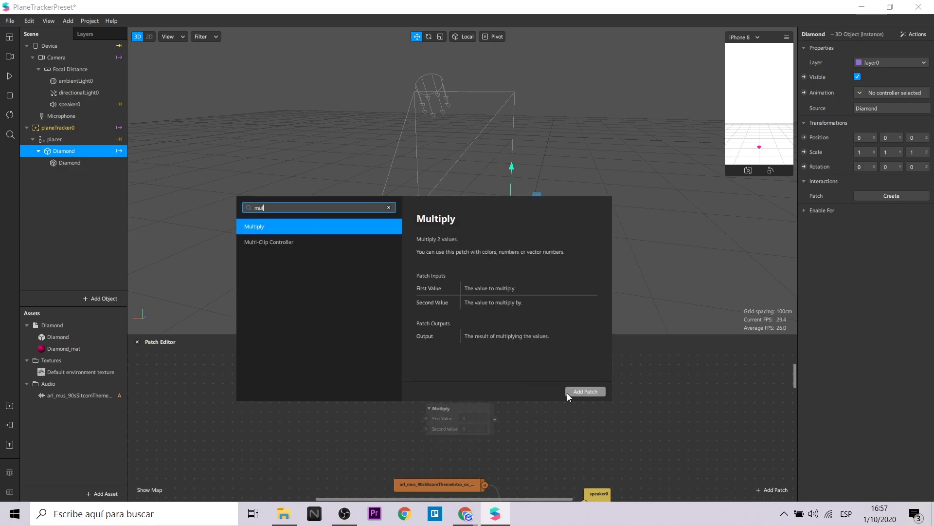
{"action": "left_click", "coordinate": [591, 389]}
{"action": "left_click_drag", "start_coordinate": [454, 409], "coordinate": [418, 392]}
{"action": "left_click", "coordinate": [465, 396]}
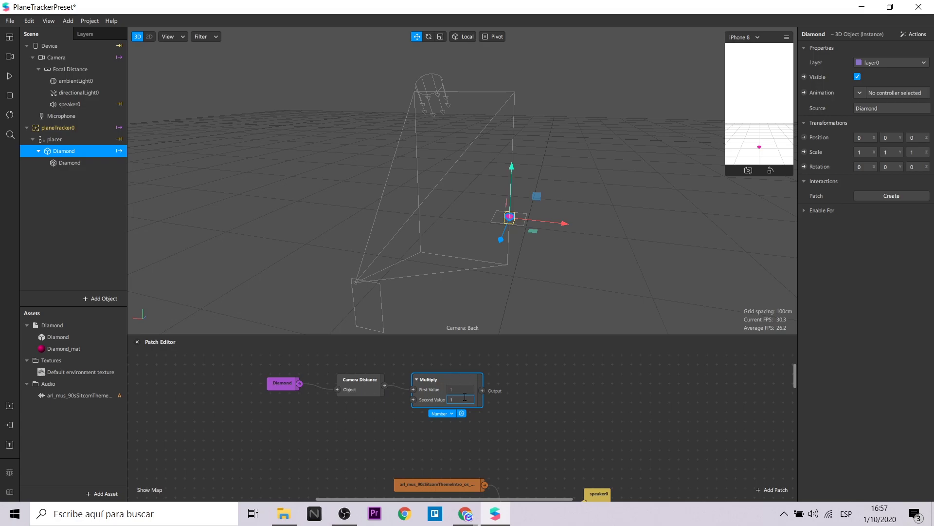
Add an Add patch, connect Multiply to its First Value and set its Second Value to 2
{"action": "double_click", "coordinate": [589, 398]}
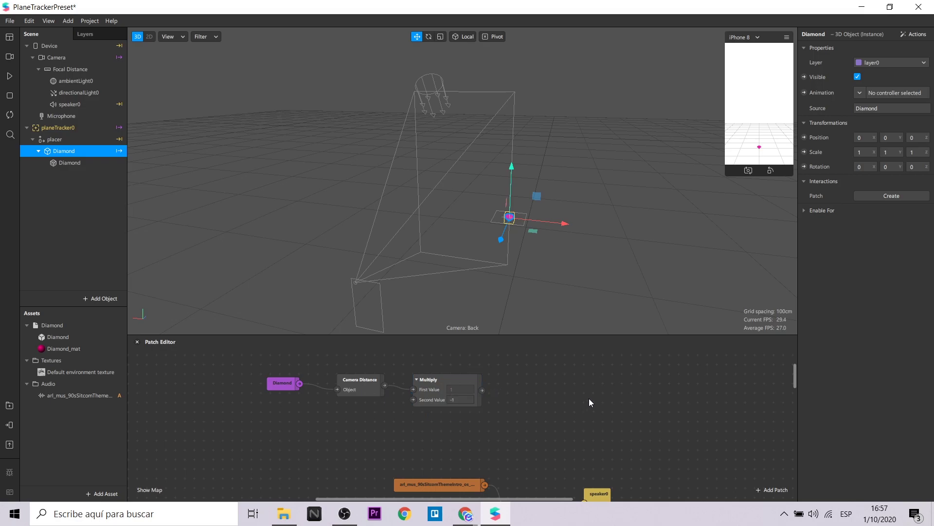
{"action": "type", "text": "add"}
{"action": "left_click", "coordinate": [737, 388]}
{"action": "left_click_drag", "start_coordinate": [615, 407], "coordinate": [542, 381]}
{"action": "left_click_drag", "start_coordinate": [483, 391], "coordinate": [518, 390]}
{"action": "left_click", "coordinate": [573, 394]}
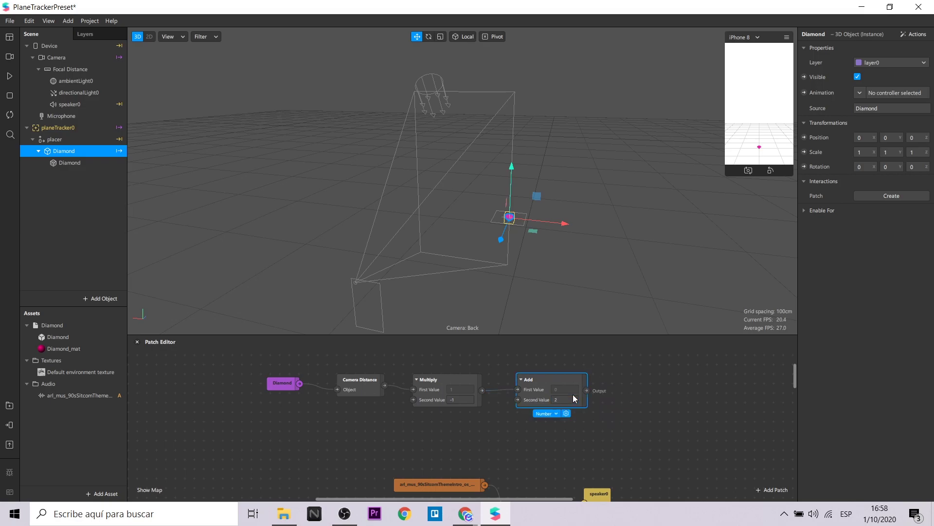
Add a Clamp patch fed by the Add patch and set its Max to 3
{"action": "double_click", "coordinate": [640, 403]}
{"action": "type", "text": "clamp"}
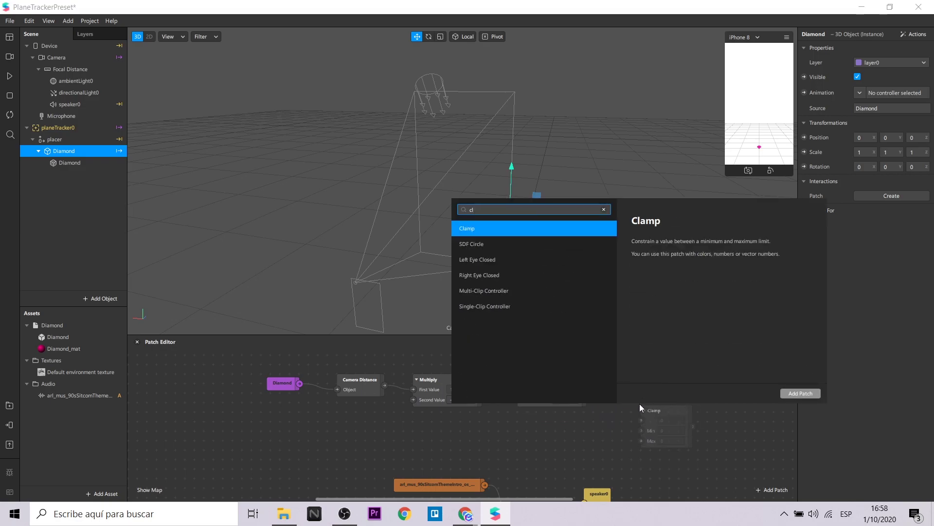
{"action": "key", "text": "Return"}
{"action": "left_click_drag", "start_coordinate": [650, 408], "coordinate": [612, 383]}
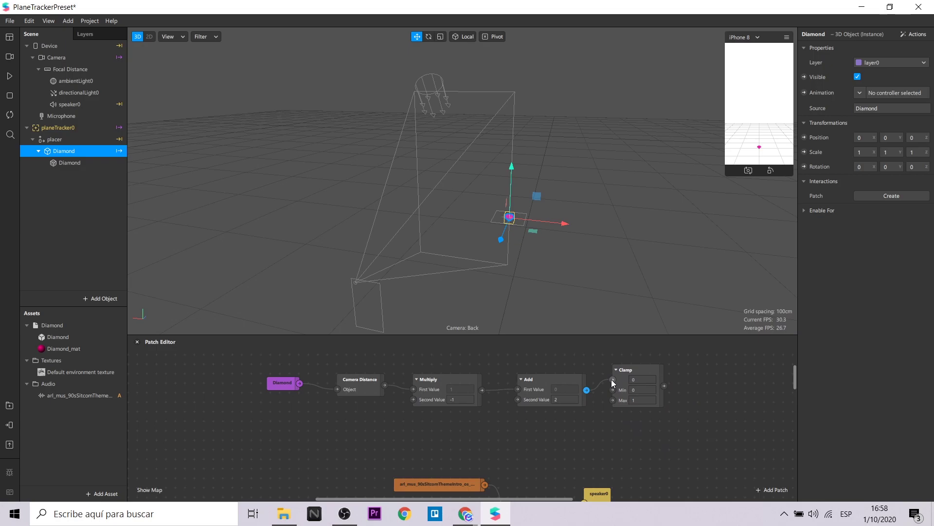
{"action": "left_click", "coordinate": [634, 400]}
{"action": "type", "text": "3"}
{"action": "left_click", "coordinate": [603, 350]}
Create a Volume patch for speaker0, place it after Clamp and connect Clamp's output to it
{"action": "left_click", "coordinate": [94, 105]}
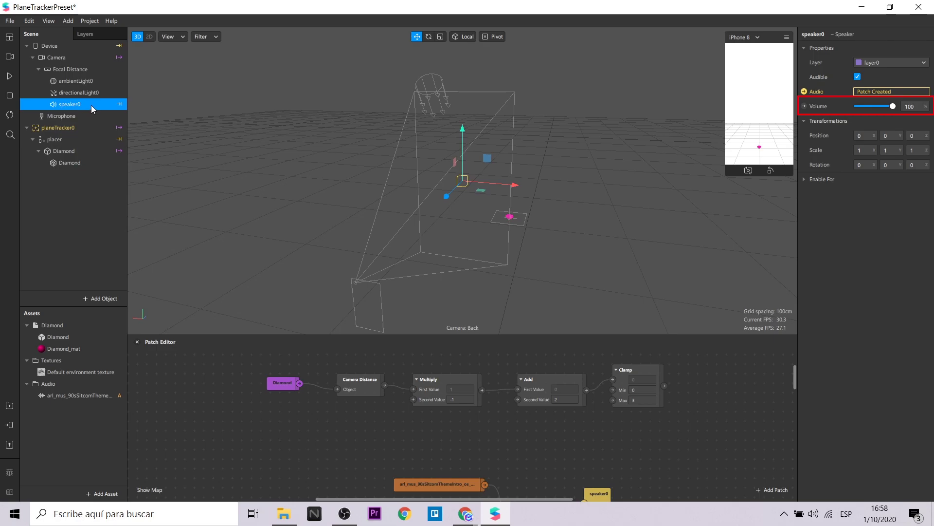
{"action": "left_click", "coordinate": [804, 106]}
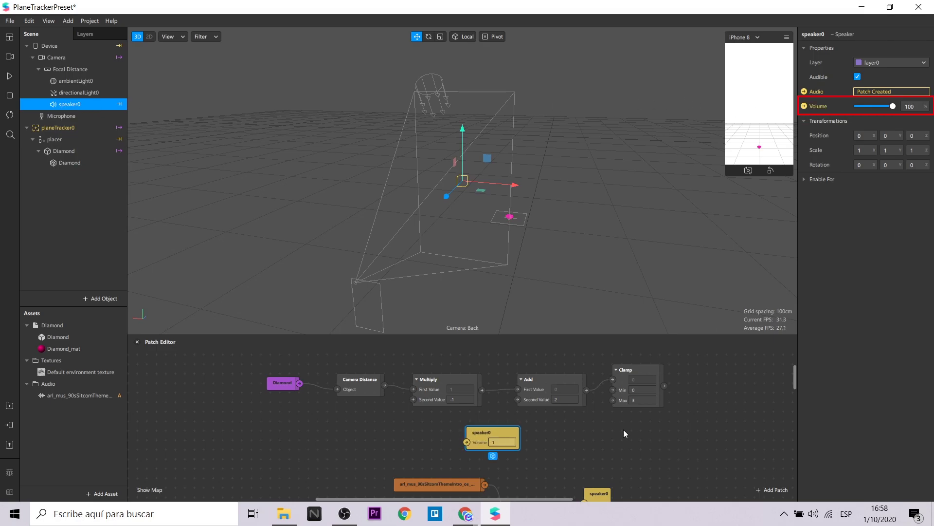
{"action": "left_click_drag", "start_coordinate": [498, 429], "coordinate": [732, 381]}
{"action": "left_click_drag", "start_coordinate": [665, 385], "coordinate": [699, 389]}
{"action": "scroll", "coordinate": [709, 434], "scroll_direction": "up", "scroll_amount": 1}
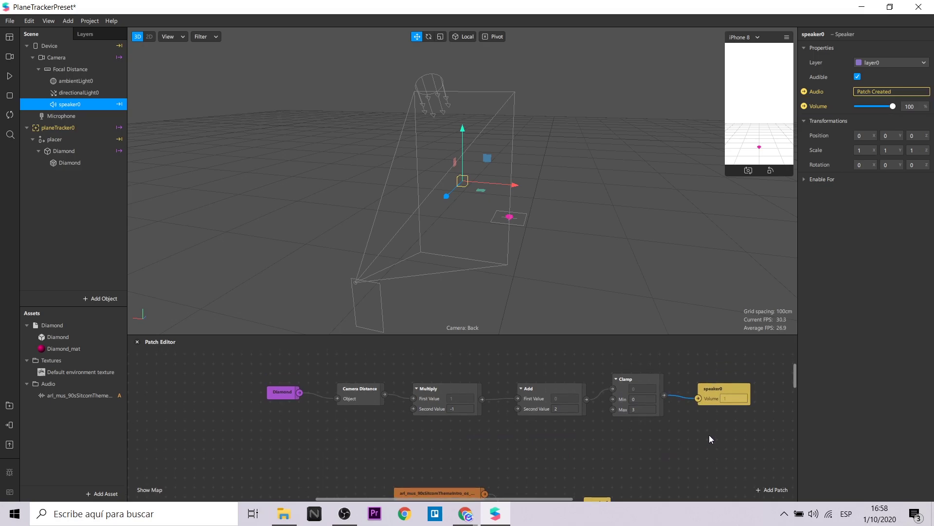
Test the distance-driven volume by enlarging the device preview, enabling Simulate Touch and moving the diamond
{"action": "scroll", "coordinate": [680, 433], "scroll_direction": "down", "scroll_amount": 5}
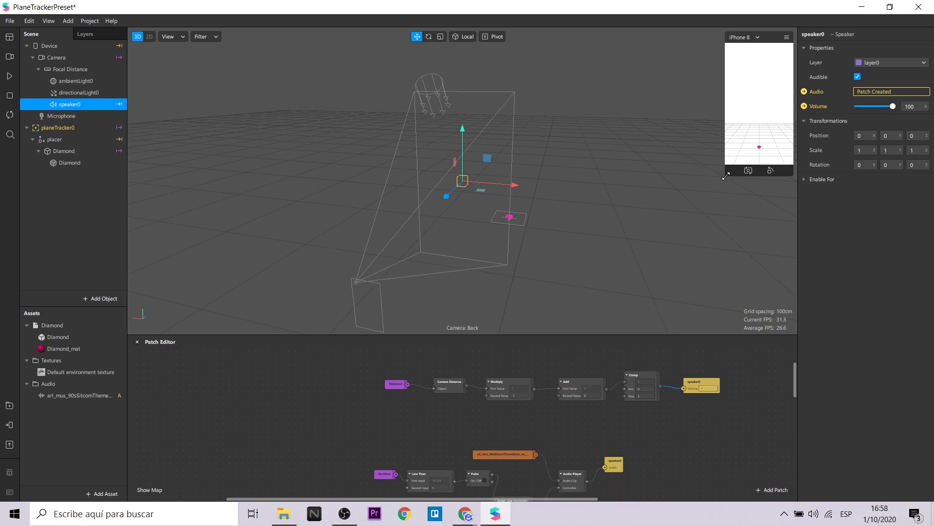
{"action": "left_click_drag", "start_coordinate": [726, 176], "coordinate": [655, 241]}
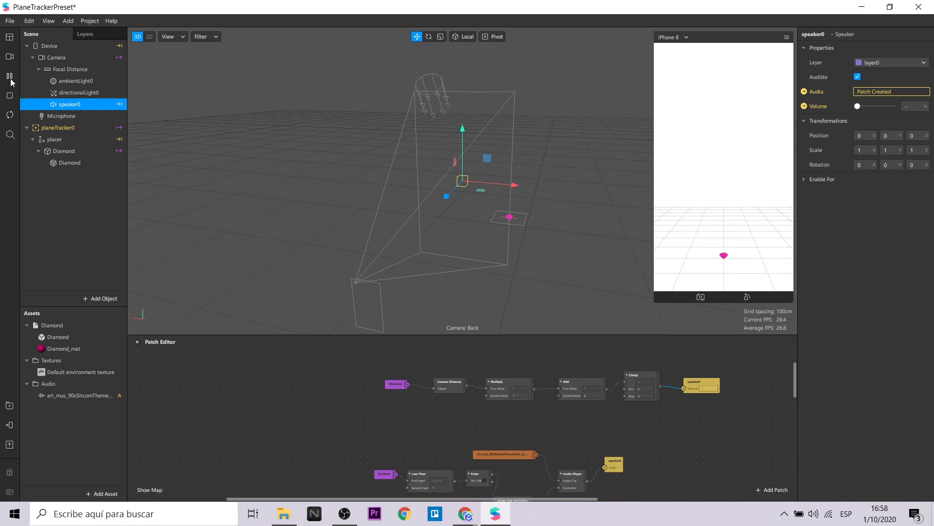
{"action": "left_click", "coordinate": [786, 38]}
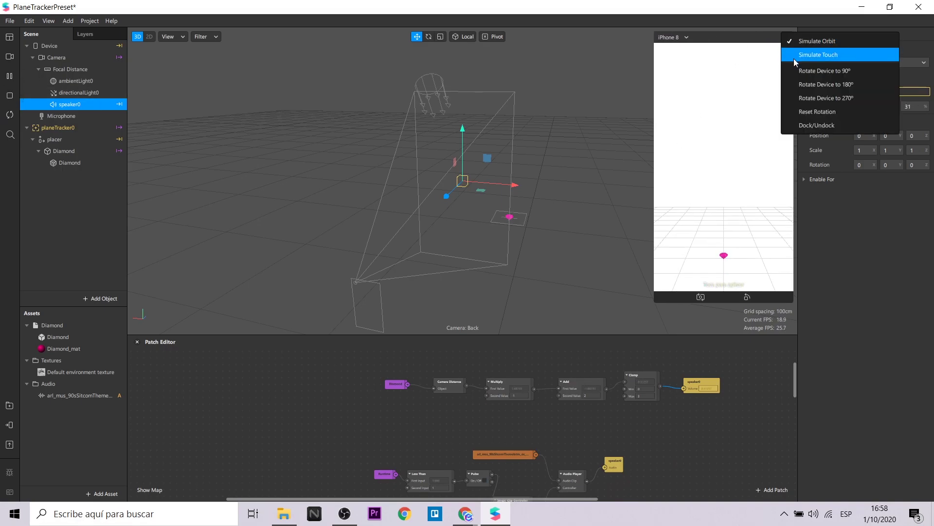
{"action": "left_click", "coordinate": [798, 55]}
{"action": "left_click_drag", "start_coordinate": [725, 243], "coordinate": [718, 175], "text": "alt"}
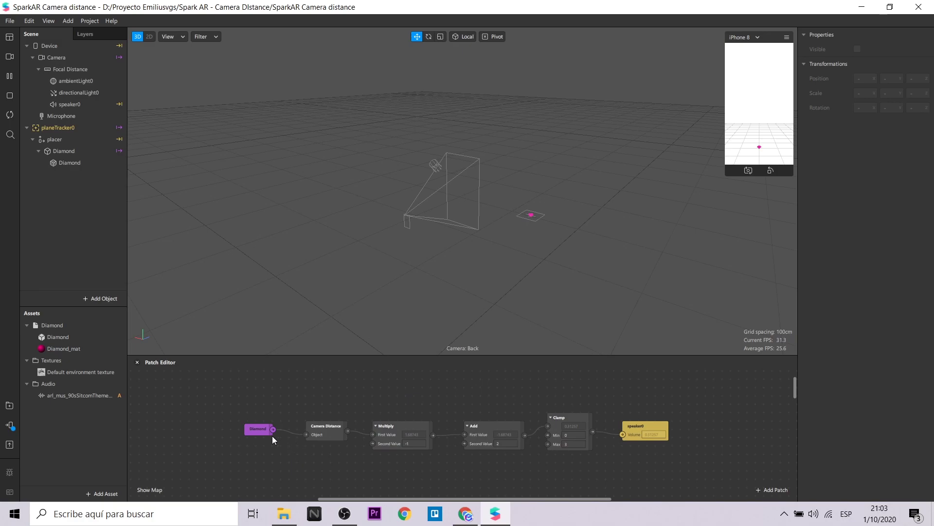
{"action": "scroll", "coordinate": [272, 436], "scroll_direction": "up", "scroll_amount": 5}
{"action": "scroll", "coordinate": [272, 436], "scroll_direction": "down", "scroll_amount": 9}
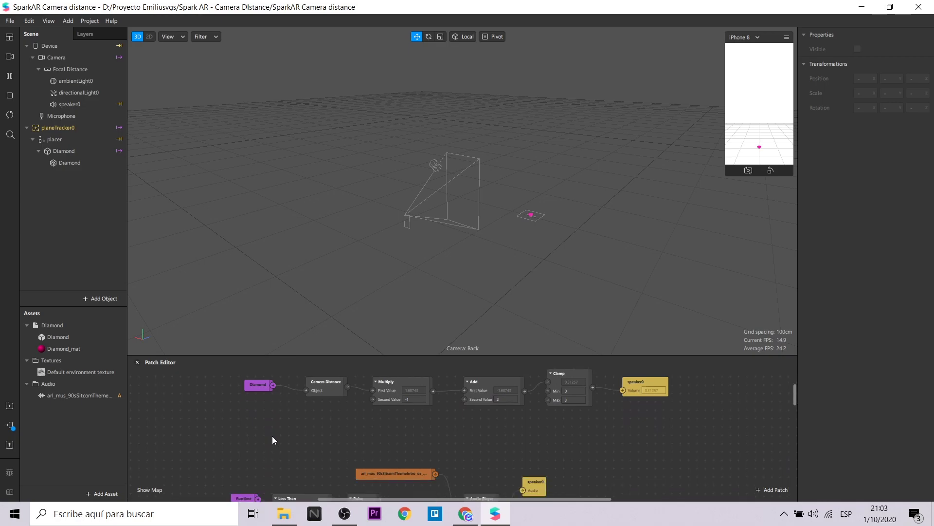
{"action": "scroll", "coordinate": [272, 436], "scroll_direction": "down", "scroll_amount": 15}
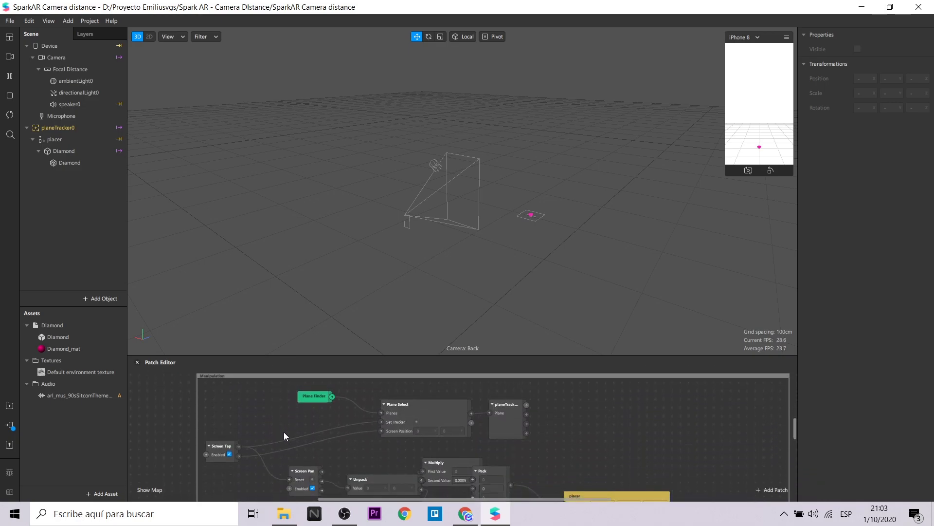
Add a Device Motion patch in the free space above the Diamond camera-distance chain
{"action": "scroll", "coordinate": [287, 434], "scroll_direction": "down", "scroll_amount": 15}
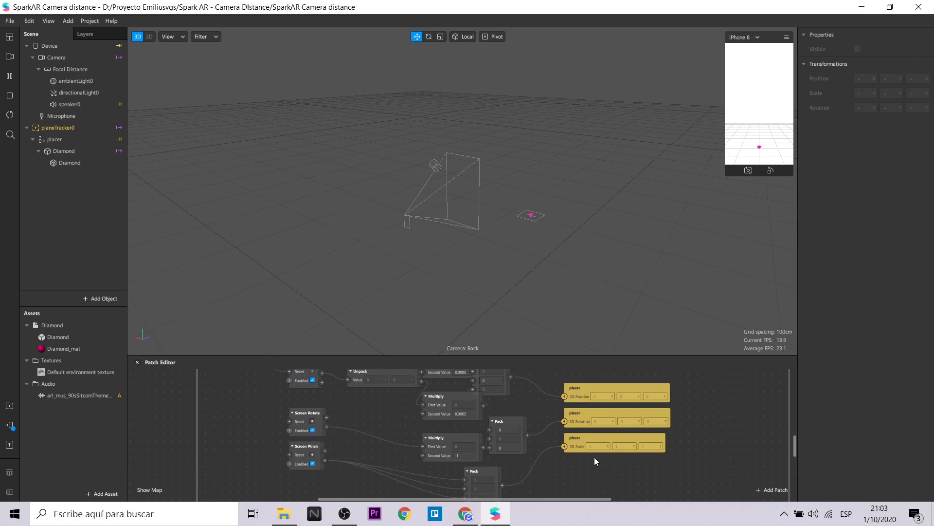
{"action": "scroll", "coordinate": [361, 429], "scroll_direction": "up", "scroll_amount": 10}
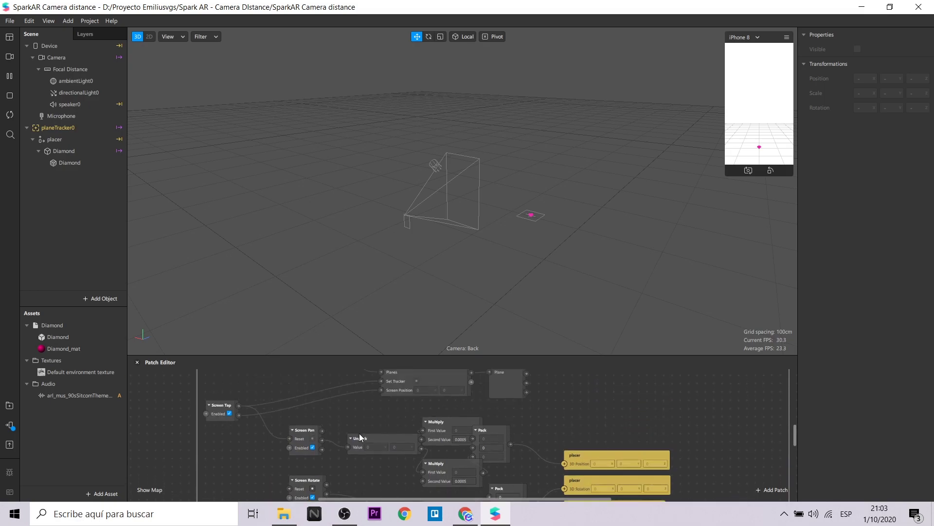
{"action": "scroll", "coordinate": [360, 433], "scroll_direction": "up", "scroll_amount": 15}
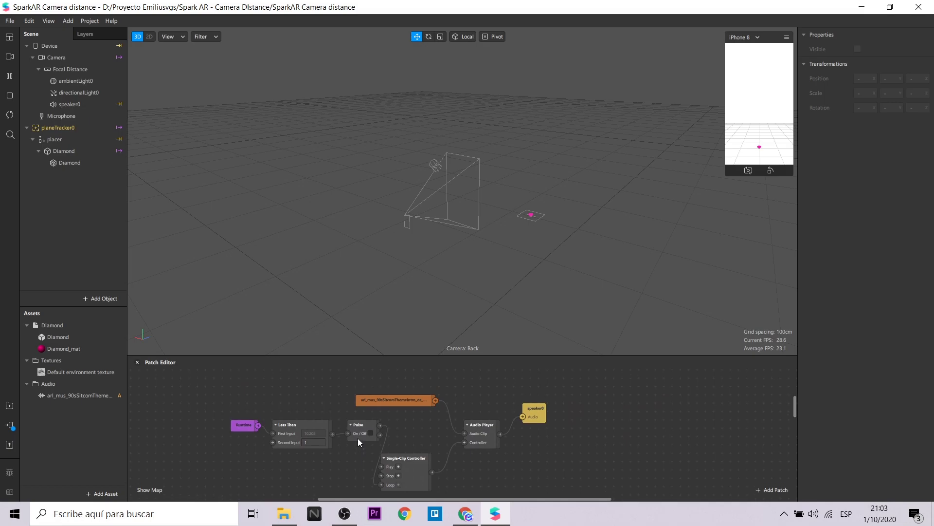
{"action": "scroll", "coordinate": [358, 438], "scroll_direction": "up", "scroll_amount": 10}
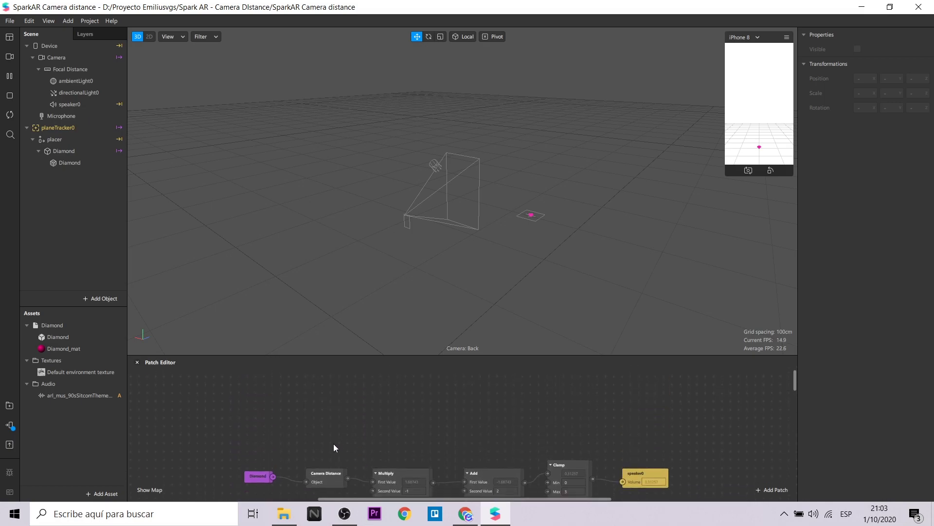
{"action": "double_click", "coordinate": [242, 423]}
{"action": "type", "text": "dev"}
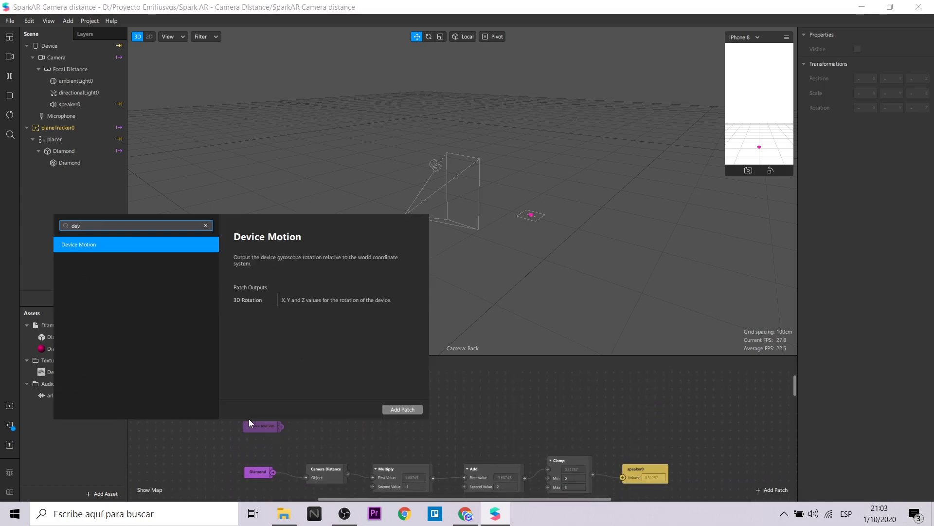
{"action": "left_click", "coordinate": [421, 412]}
Add a Vector 3 Unpack patch fed by Device Motion and place it beside that patch
{"action": "scroll", "coordinate": [313, 418], "scroll_direction": "up", "scroll_amount": 2}
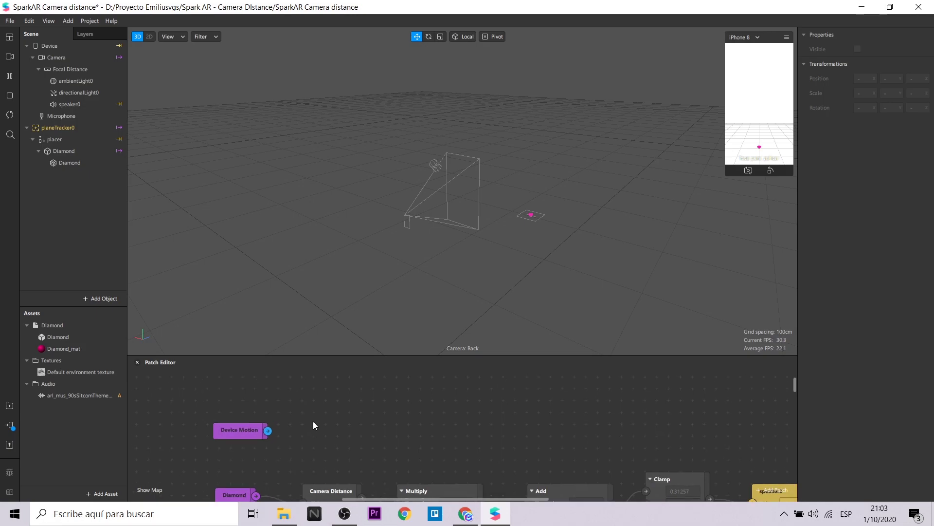
{"action": "double_click", "coordinate": [314, 422]}
{"action": "type", "text": "unp"}
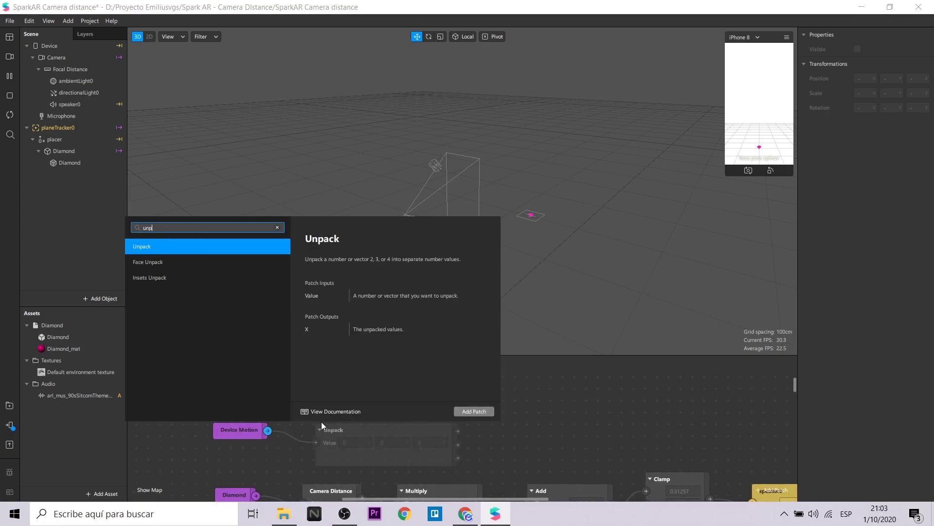
{"action": "key", "text": "Return"}
{"action": "left_click_drag", "start_coordinate": [383, 423], "coordinate": [378, 400]}
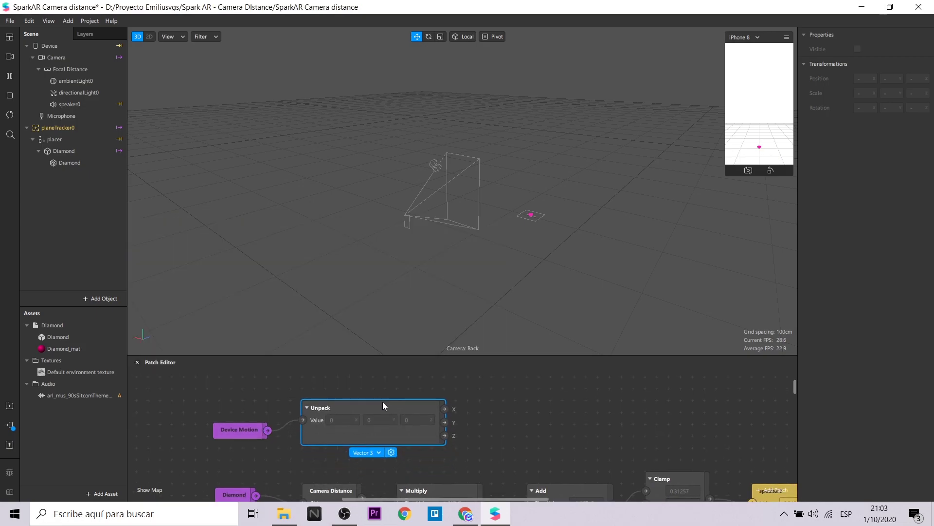
Add a Multiply patch after Unpack, connect Unpack's X output to its First Value and set its Second Value to -1
{"action": "double_click", "coordinate": [567, 406]}
{"action": "type", "text": "mul"}
{"action": "left_click", "coordinate": [729, 396]}
{"action": "left_click_drag", "start_coordinate": [653, 416], "coordinate": [564, 392]}
{"action": "left_click_drag", "start_coordinate": [444, 408], "coordinate": [517, 409]}
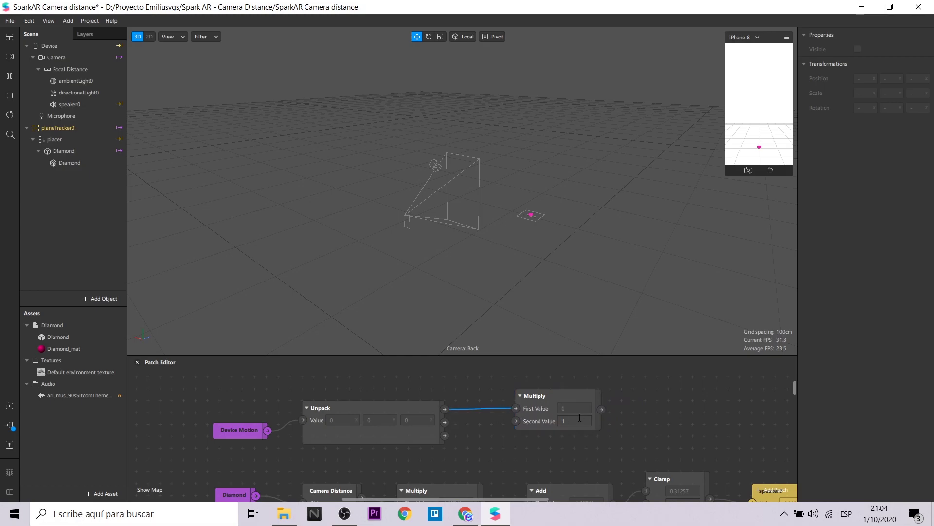
{"action": "left_click", "coordinate": [579, 419]}
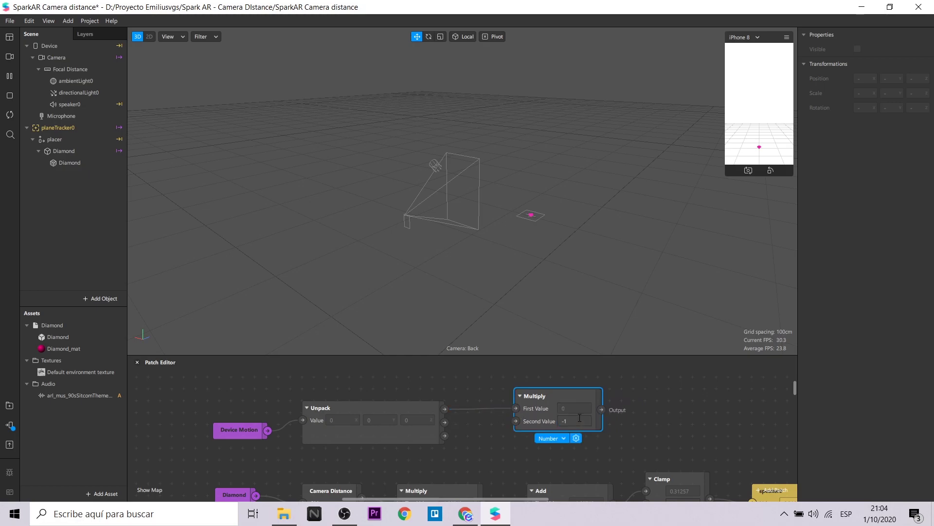
Add a Pack patch after the new Multiply and connect Multiply's output to Pack's third input
{"action": "double_click", "coordinate": [682, 401]}
{"action": "type", "text": "pac"}
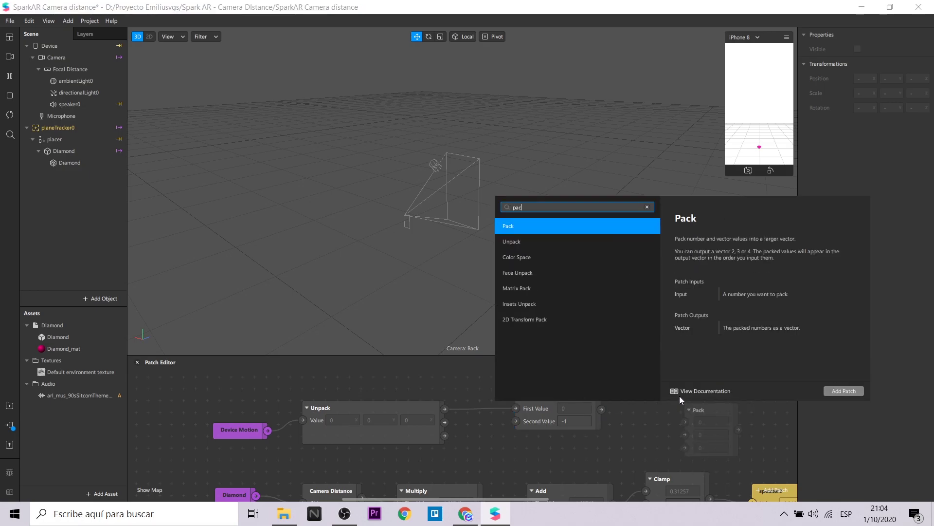
{"action": "key", "text": "Return"}
{"action": "left_click_drag", "start_coordinate": [693, 406], "coordinate": [654, 381]}
{"action": "left_click_drag", "start_coordinate": [602, 409], "coordinate": [646, 421]}
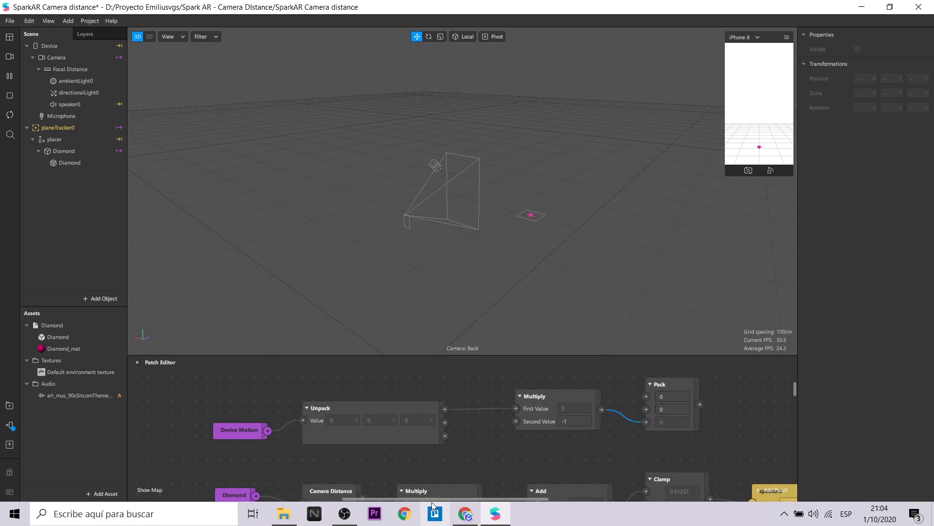
Create a 3D Position patch for the Diamond under placer, place it after Pack and connect Pack's output to it
{"action": "left_click_drag", "start_coordinate": [431, 501], "coordinate": [510, 494]}
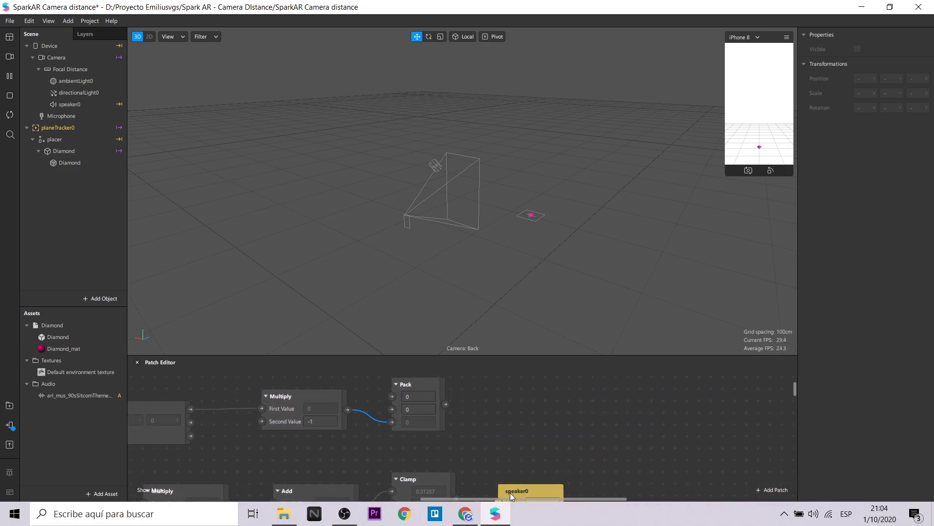
{"action": "left_click", "coordinate": [64, 151]}
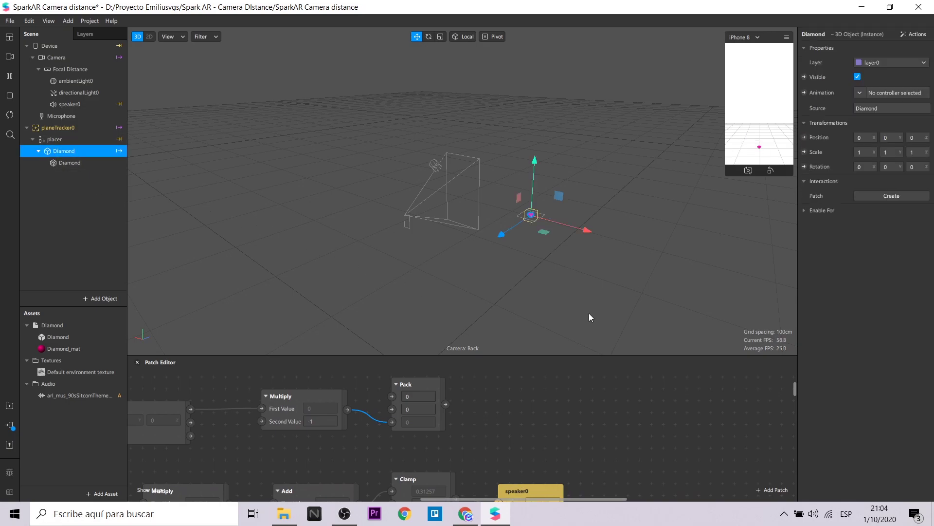
{"action": "left_click", "coordinate": [804, 138]}
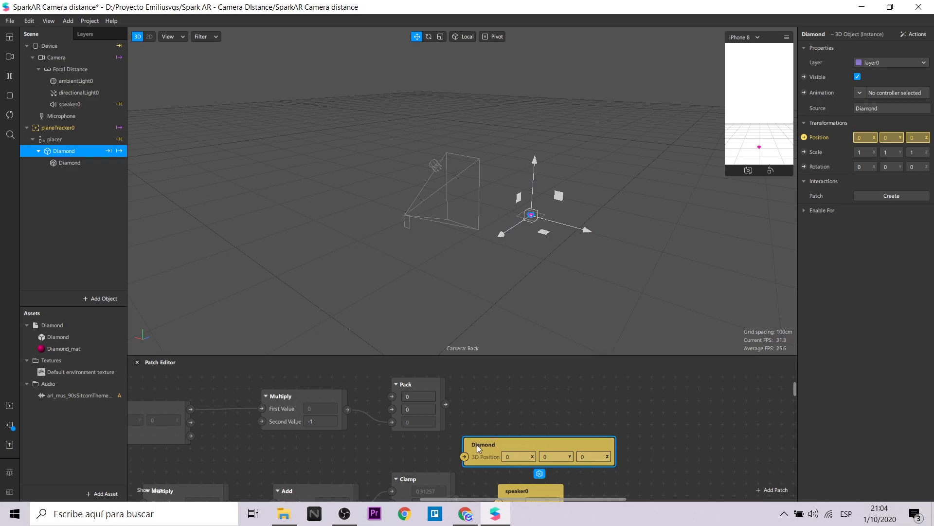
{"action": "left_click_drag", "start_coordinate": [478, 444], "coordinate": [496, 389]}
{"action": "left_click_drag", "start_coordinate": [447, 405], "coordinate": [487, 408]}
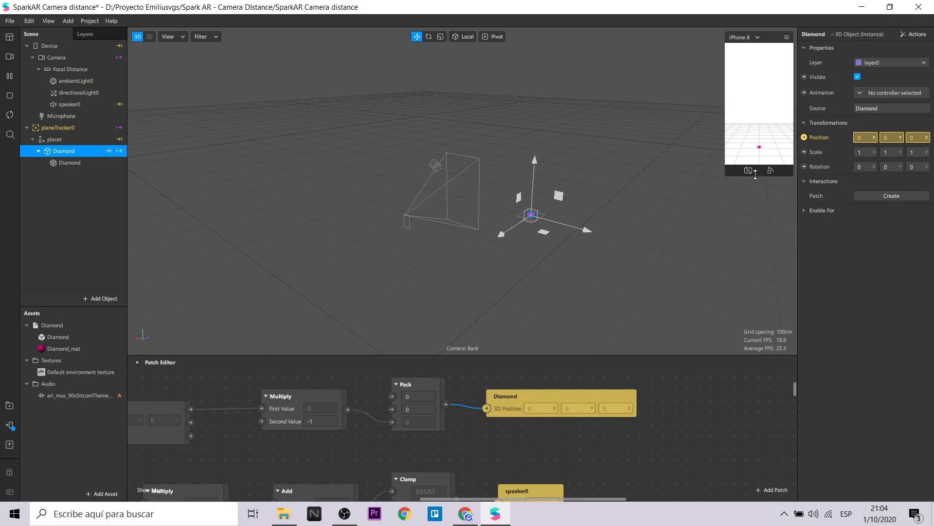
Enlarge the device preview slightly and turn the simulated device to test the diamond's motion
{"action": "left_click_drag", "start_coordinate": [726, 175], "coordinate": [678, 245]}
{"action": "mouse_move", "coordinate": [745, 178]}
{"action": "left_mouse_down"}
{"action": "mouse_move", "coordinate": [742, 165]}
{"action": "mouse_move", "coordinate": [737, 189]}
{"action": "left_mouse_up"}
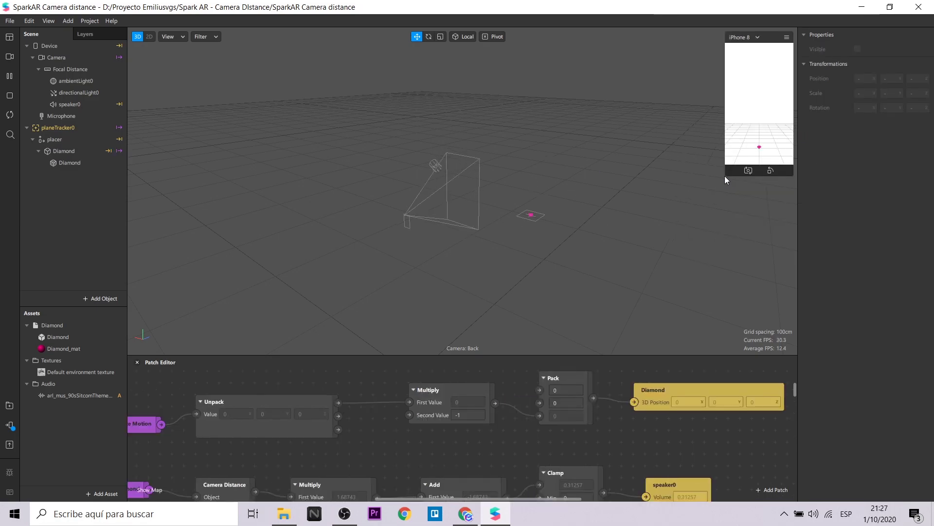
{"action": "left_click_drag", "start_coordinate": [725, 180], "coordinate": [720, 190]}
{"action": "left_click_drag", "start_coordinate": [765, 118], "coordinate": [768, 106]}
Set the Second Value of the Multiply patch between Unpack and Pack to 0.2
{"action": "left_click", "coordinate": [468, 414]}
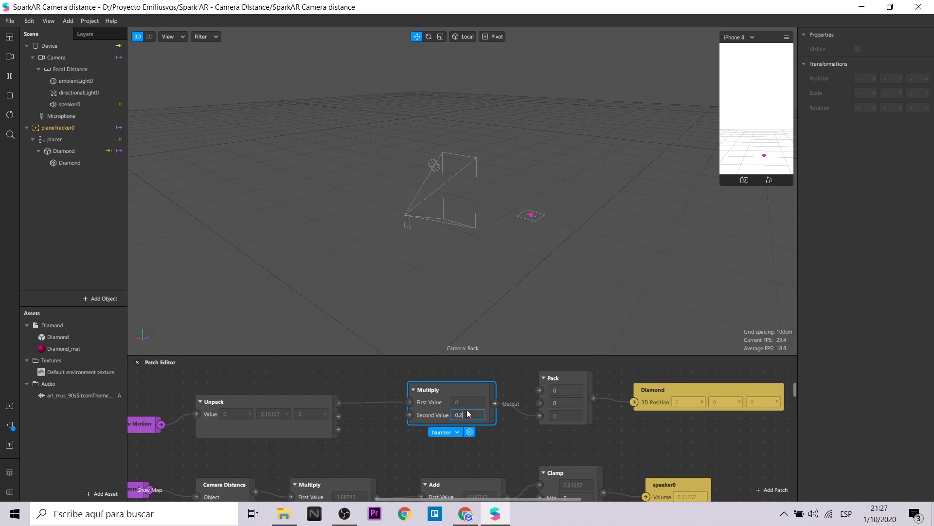
{"action": "type", "text": "0.2"}
{"action": "key", "text": "Return"}
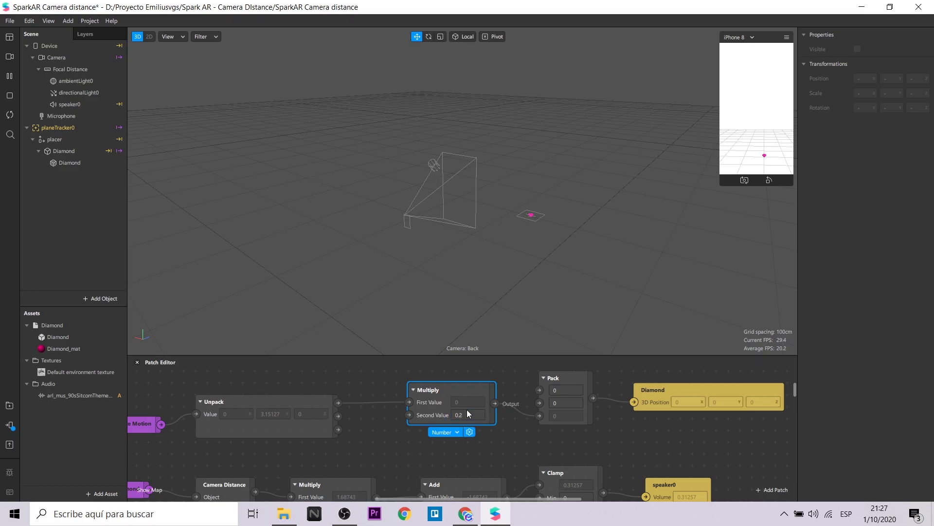
Set the Second Value of the Add patch in the speaker volume chain to 5
{"action": "scroll", "coordinate": [466, 410], "scroll_direction": "down", "scroll_amount": 3}
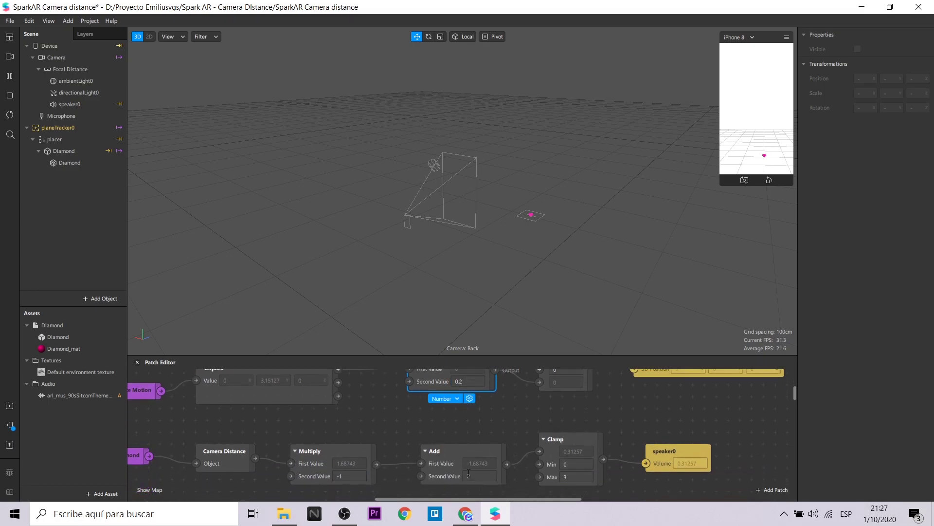
{"action": "left_click", "coordinate": [468, 475]}
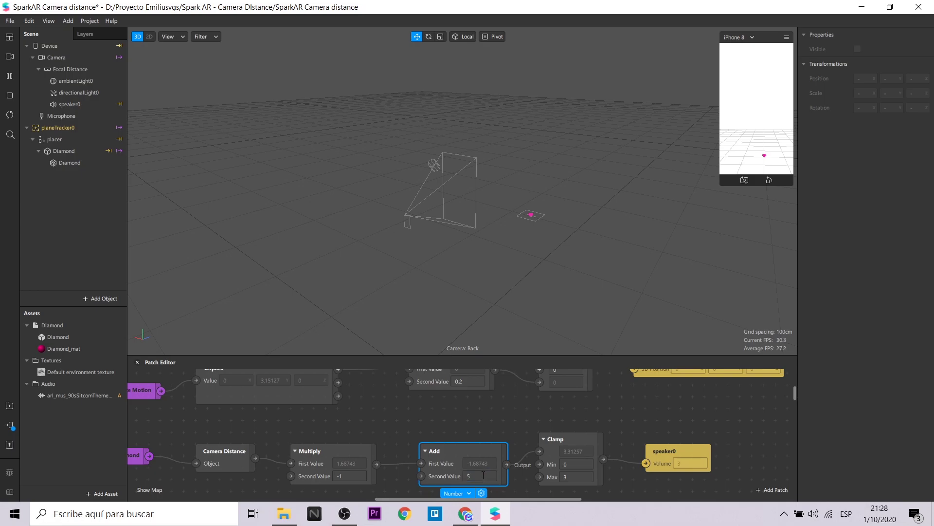
{"action": "left_click", "coordinate": [466, 427]}
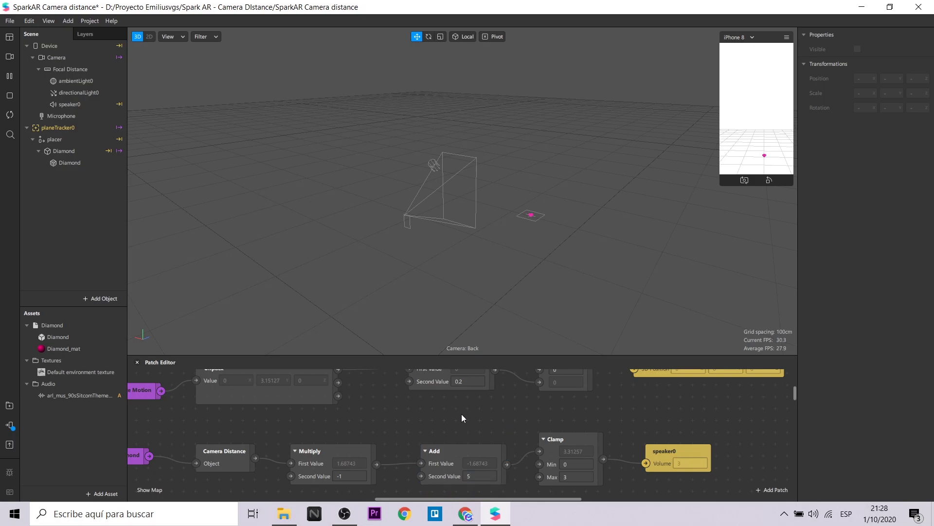